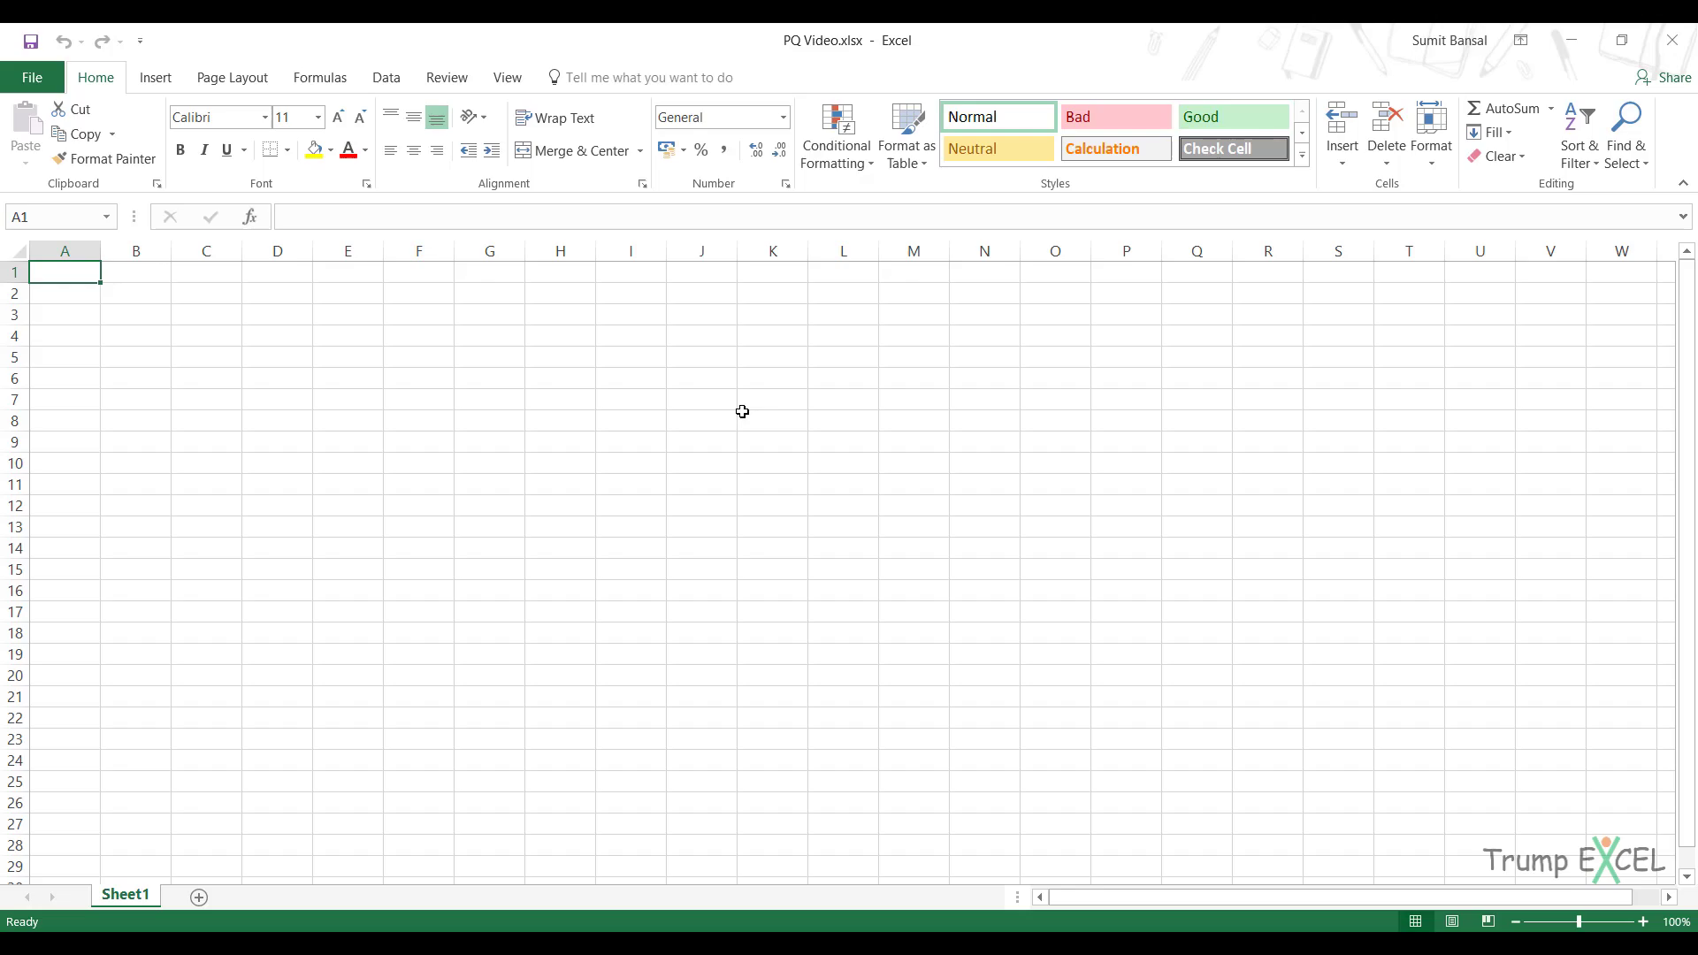
Open East.xlsx and North.xlsx from the desktop's Region-wise Data - Same Sheet name folder.
click(1571, 40)
double_click(40, 389)
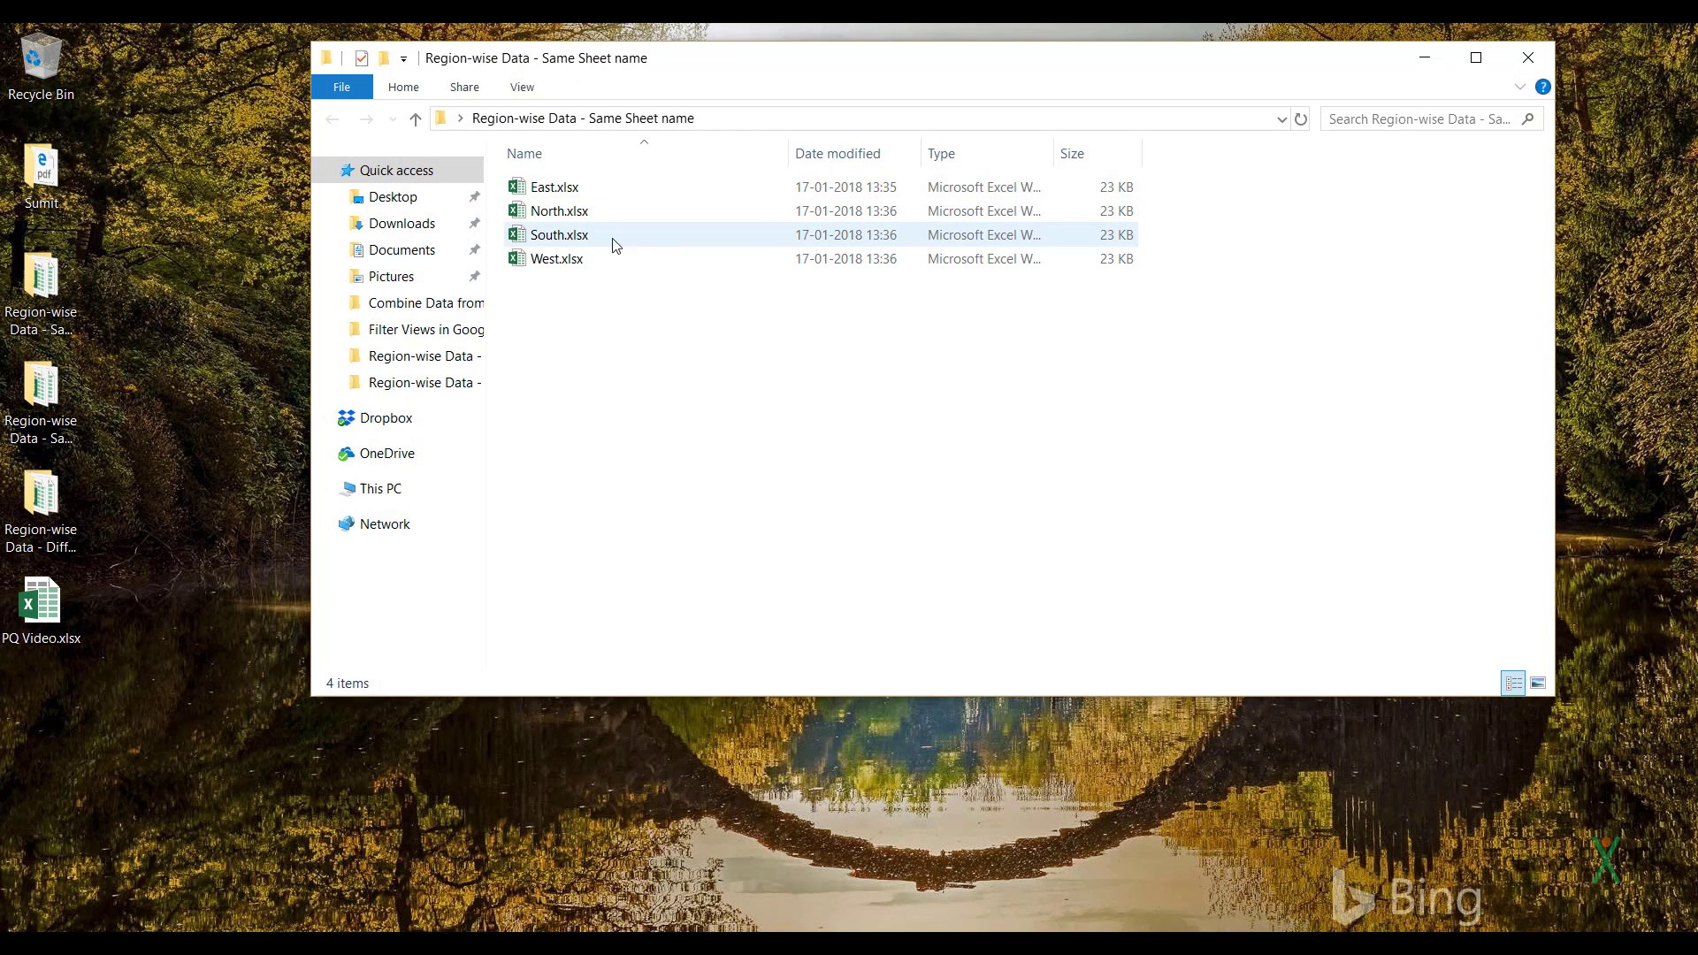
click(566, 268)
double_click(554, 186)
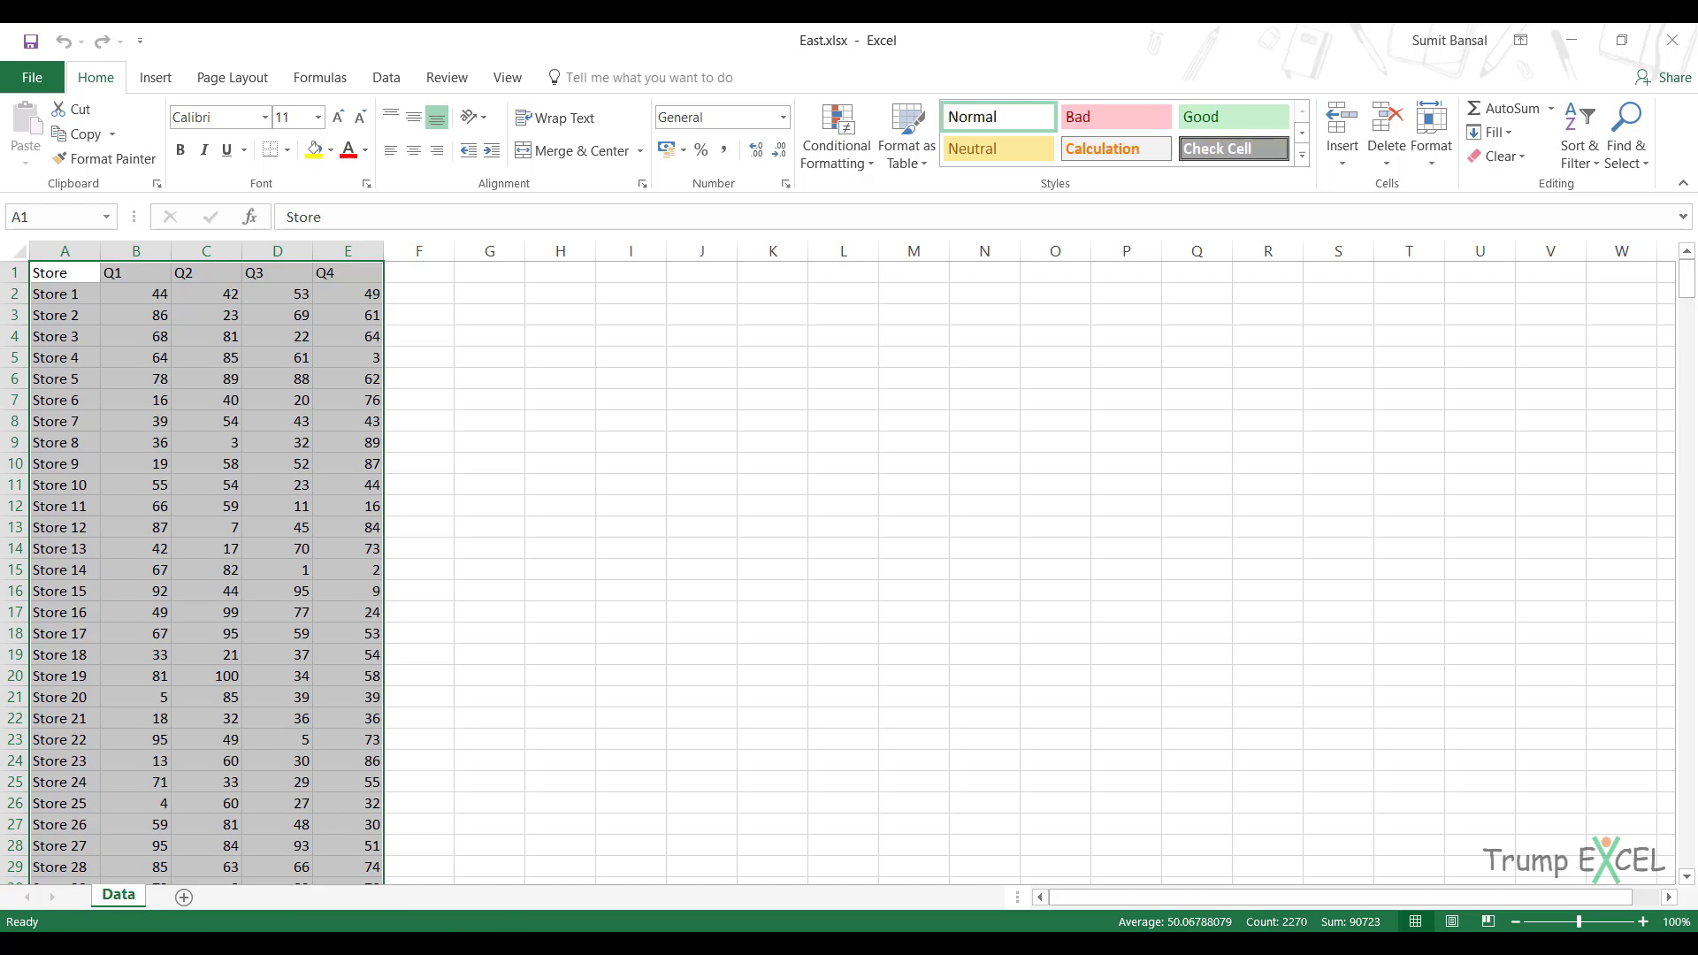
key(alt+Tab)
double_click(595, 215)
Close North.xlsx, East.xlsx and the folder window, returning to PQ Video.xlsx's Data ribbon.
click(1674, 55)
click(1678, 40)
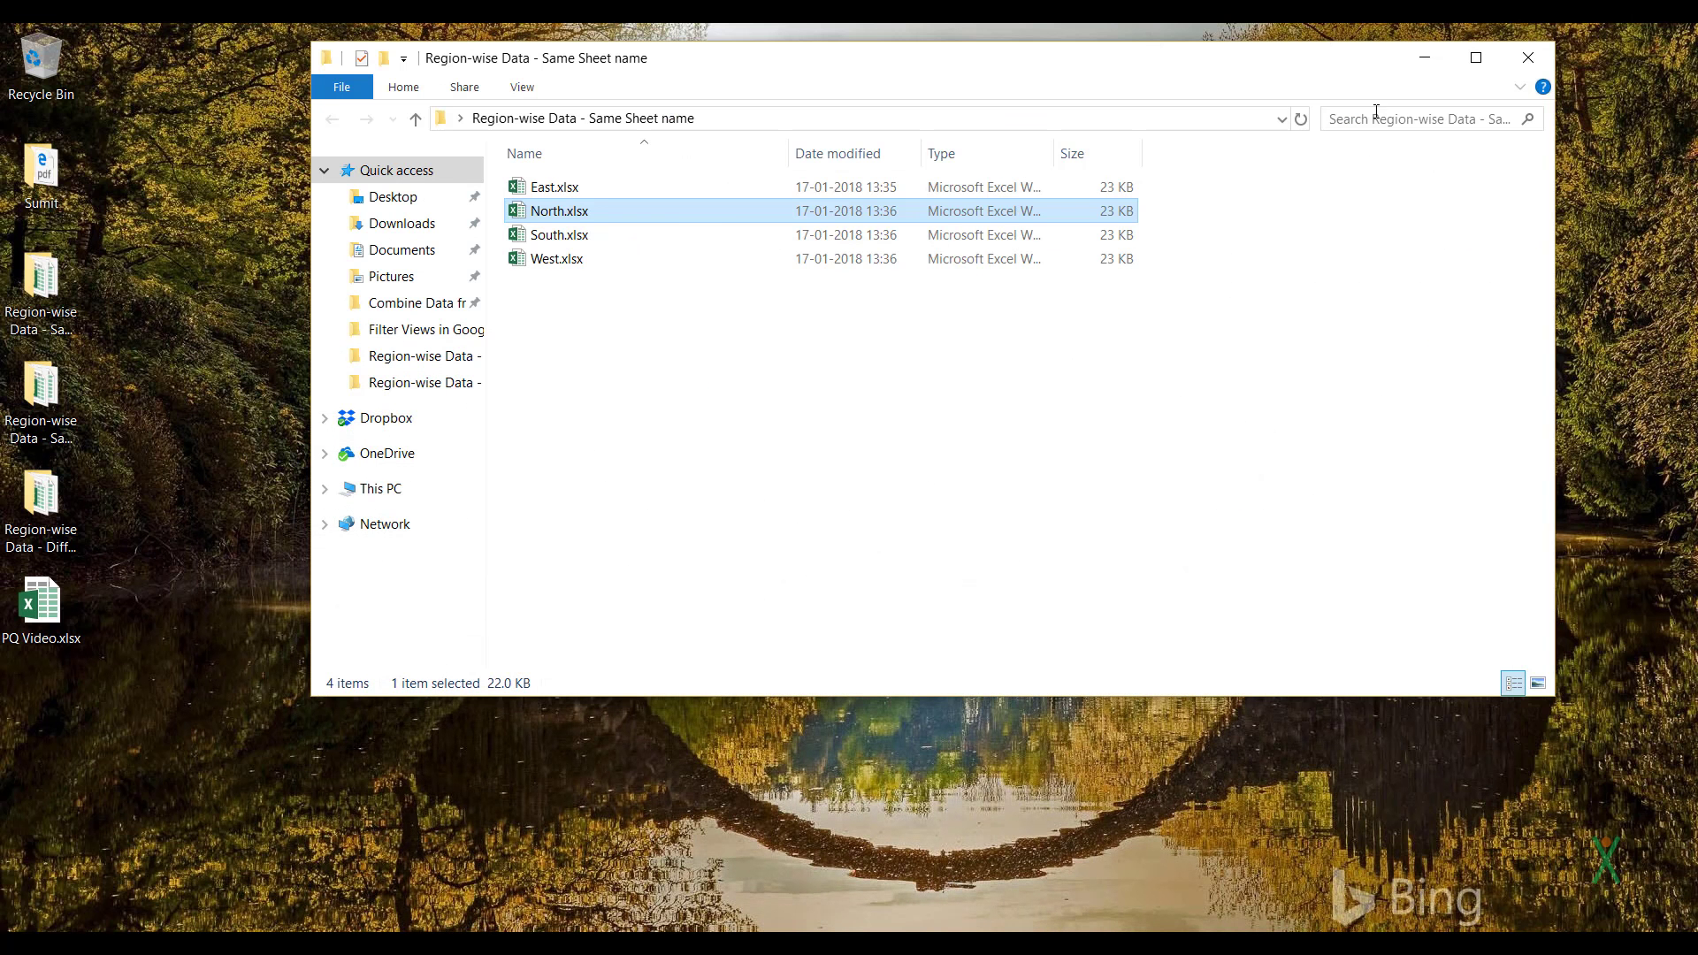
click(1528, 57)
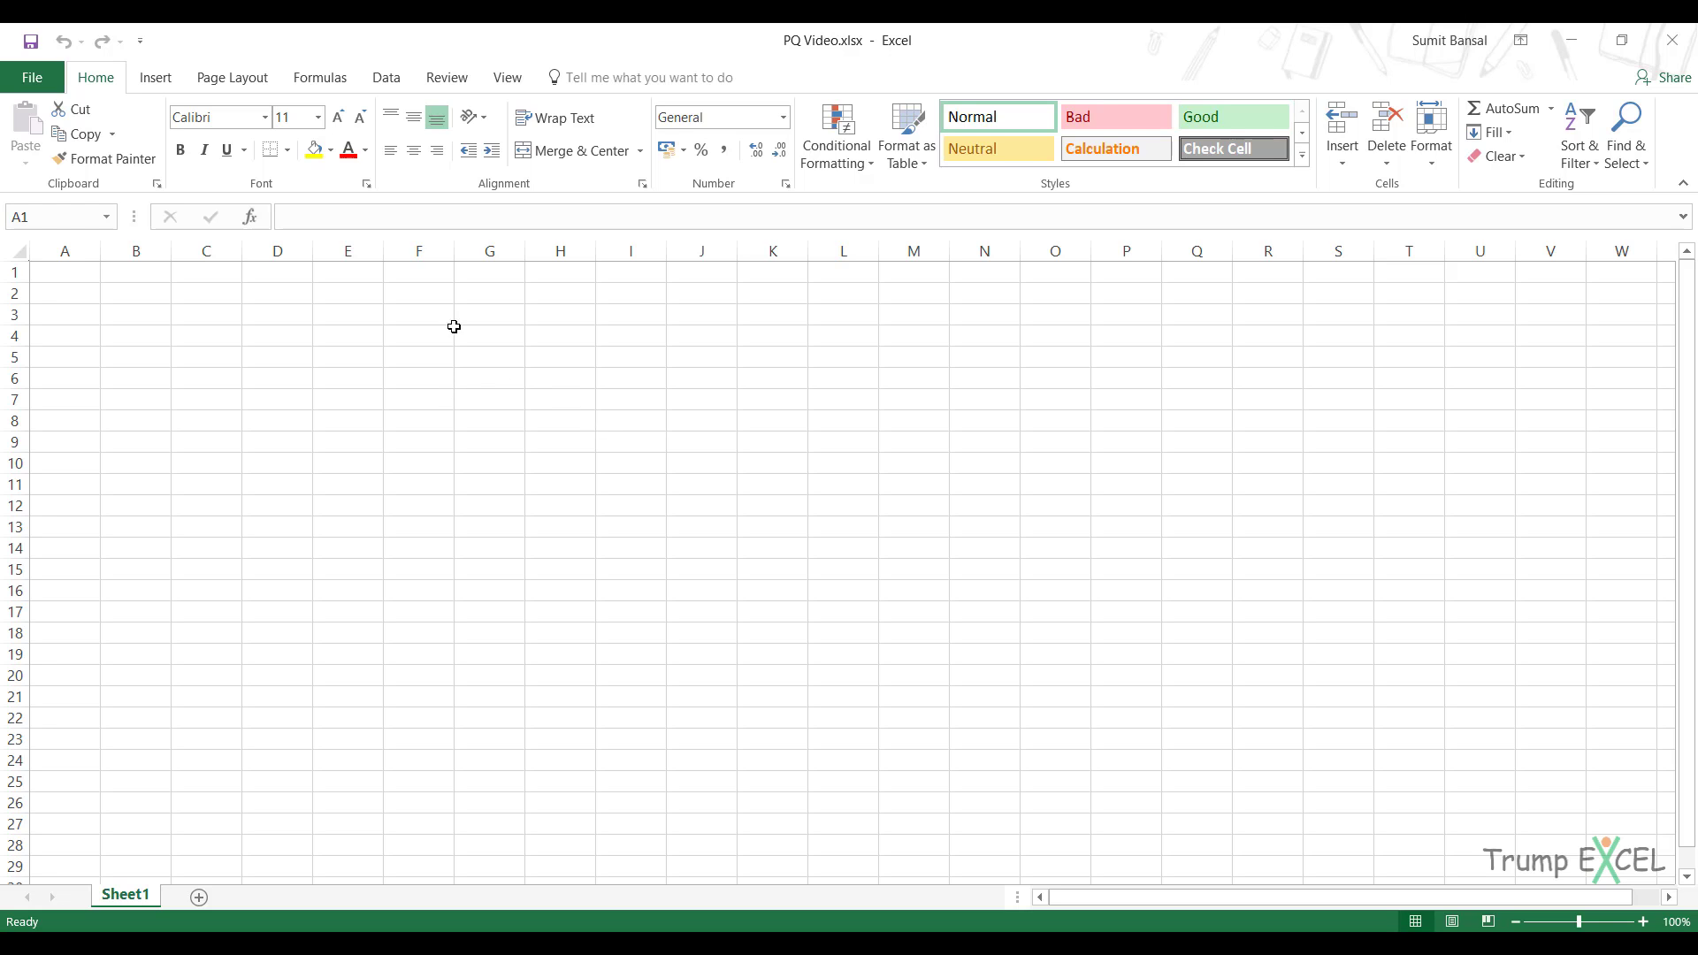
click(387, 80)
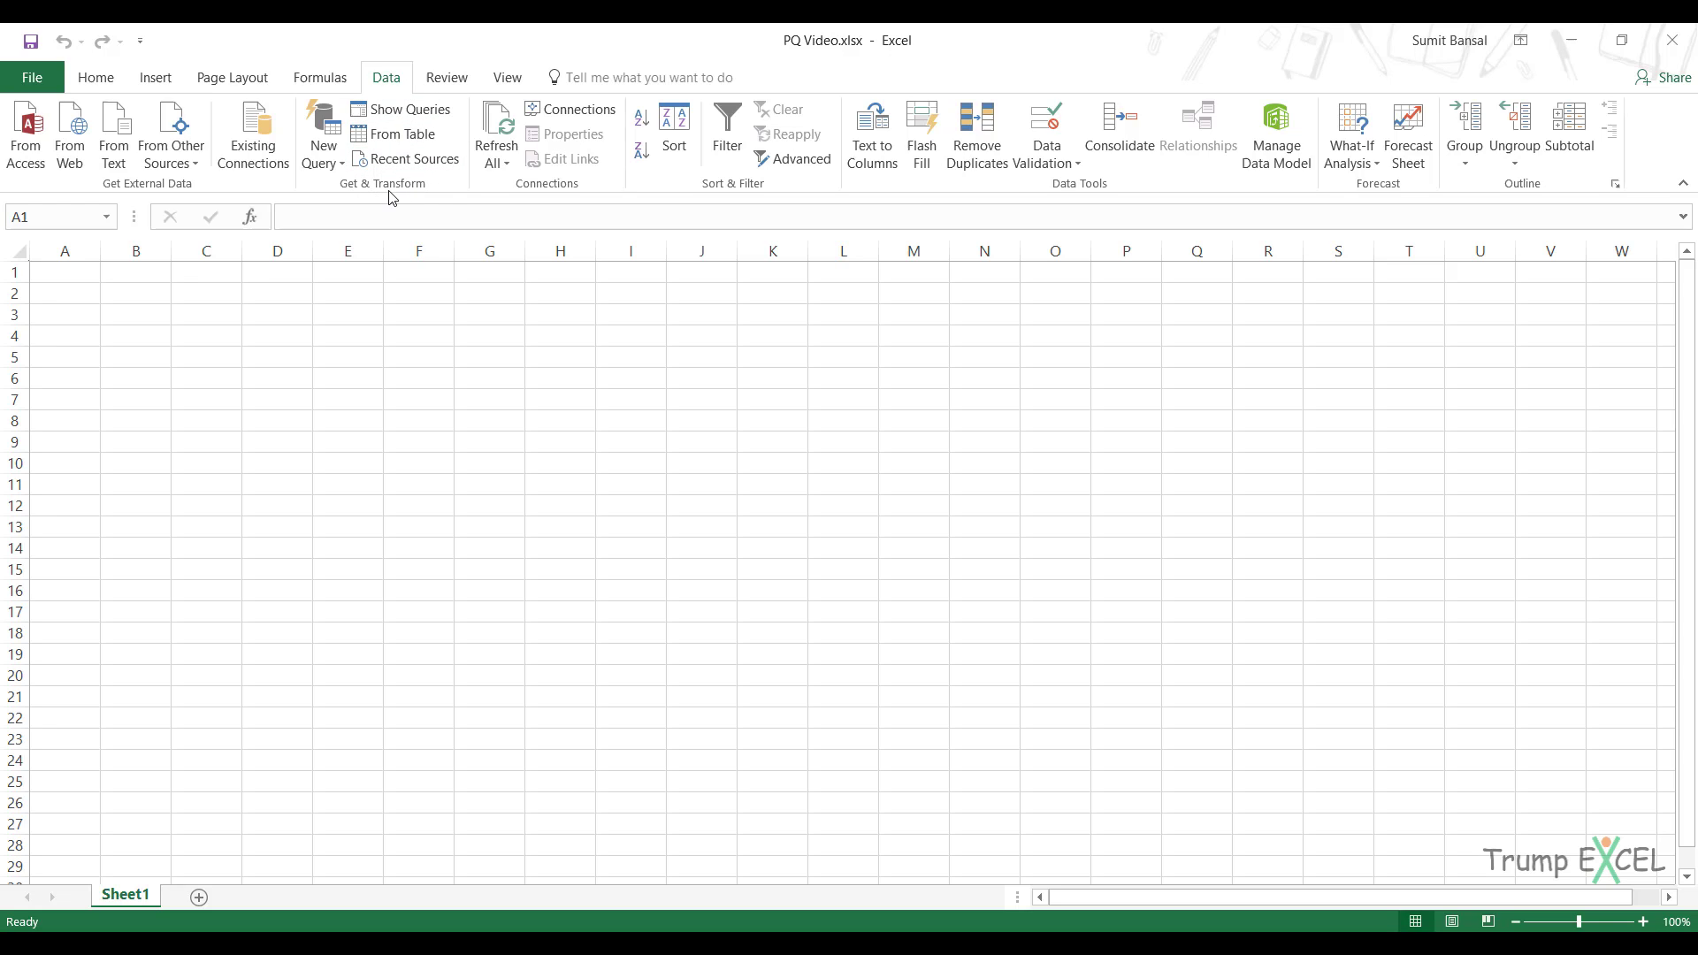
Create a From Folder query pointing at Desktop\Region-wise Data - Same Sheet name.
click(337, 163)
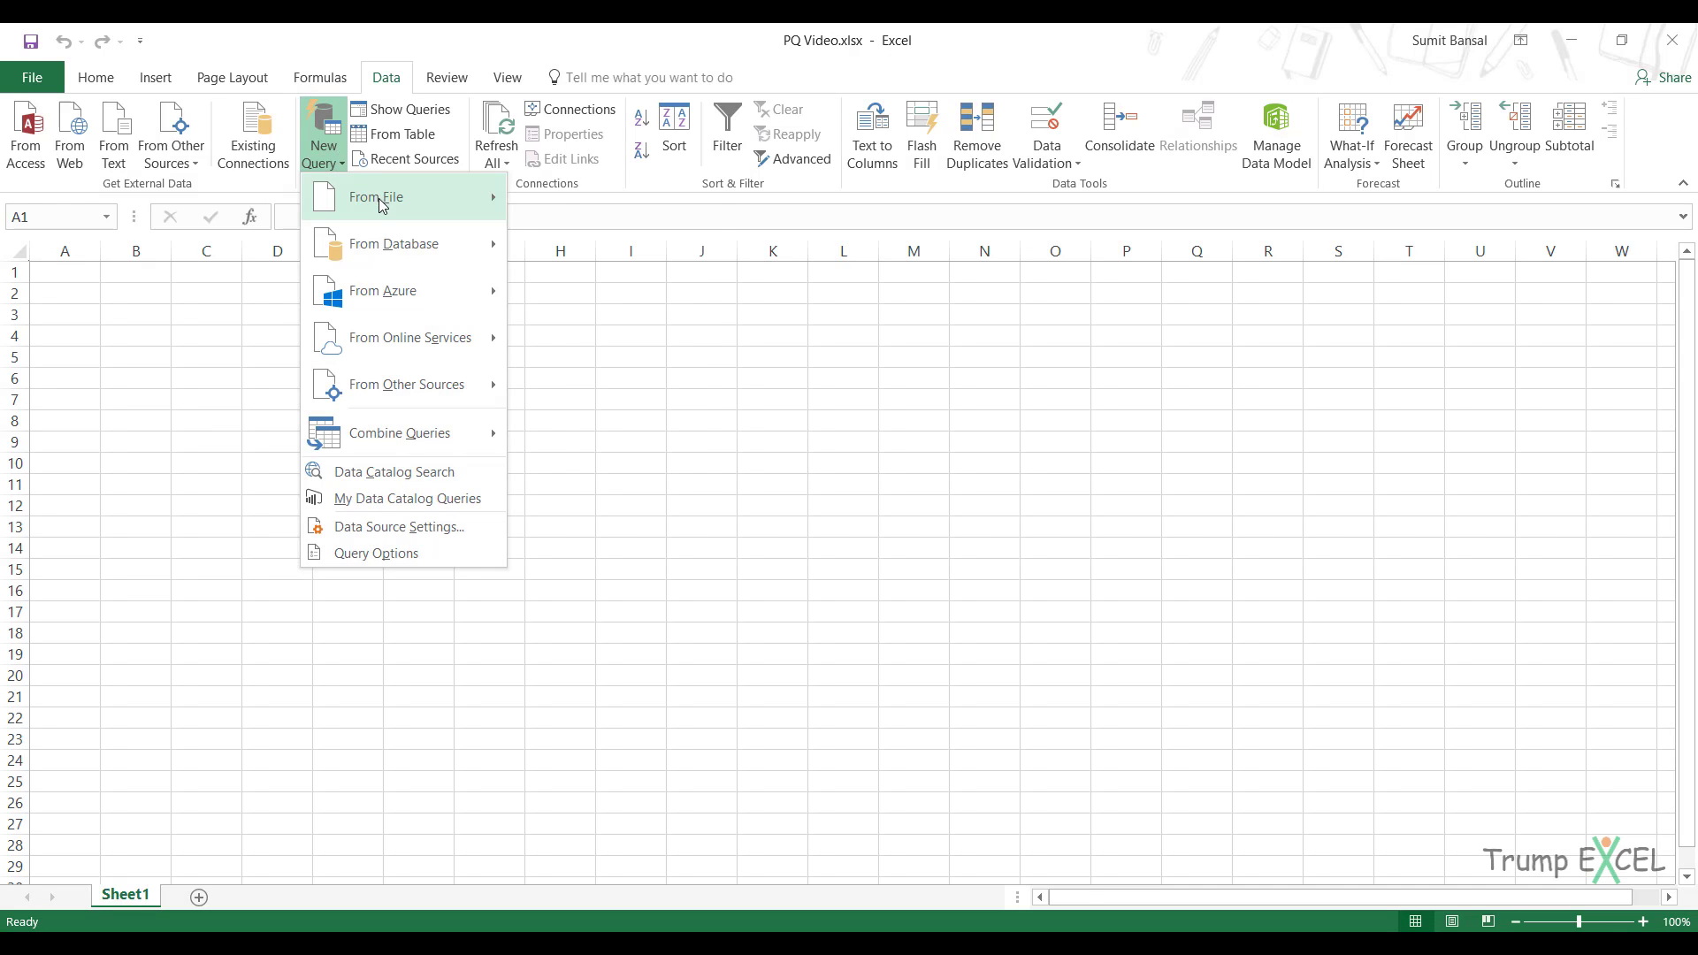
mouse_move(389, 197)
click(667, 425)
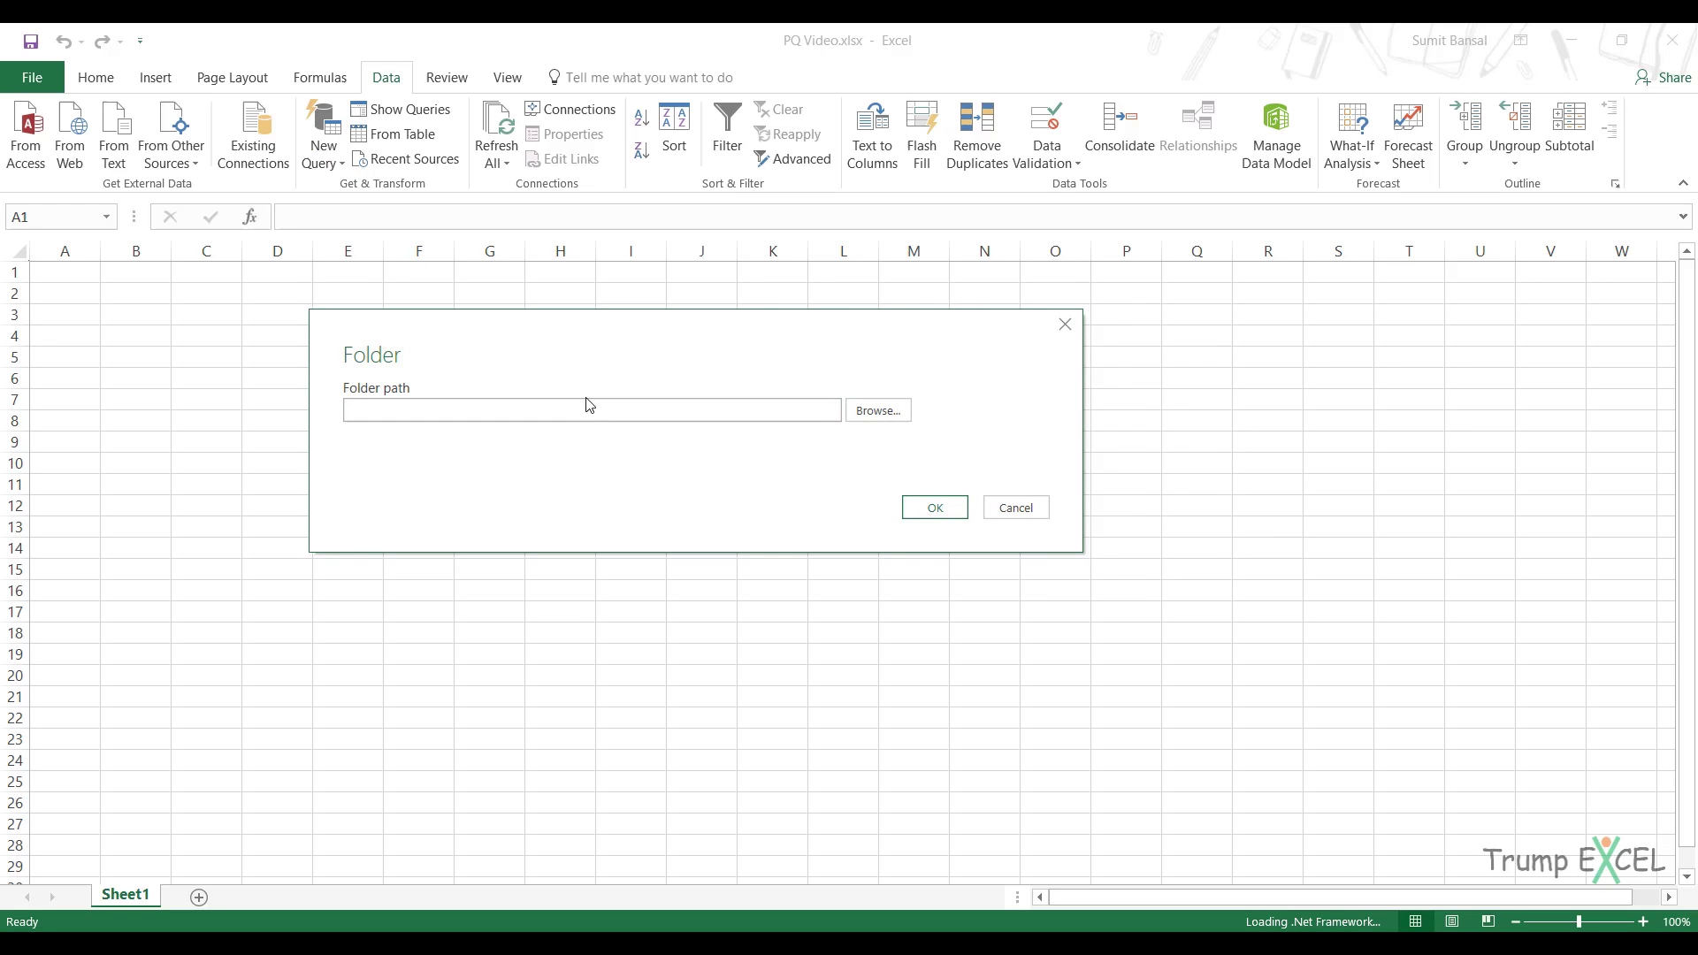
click(884, 415)
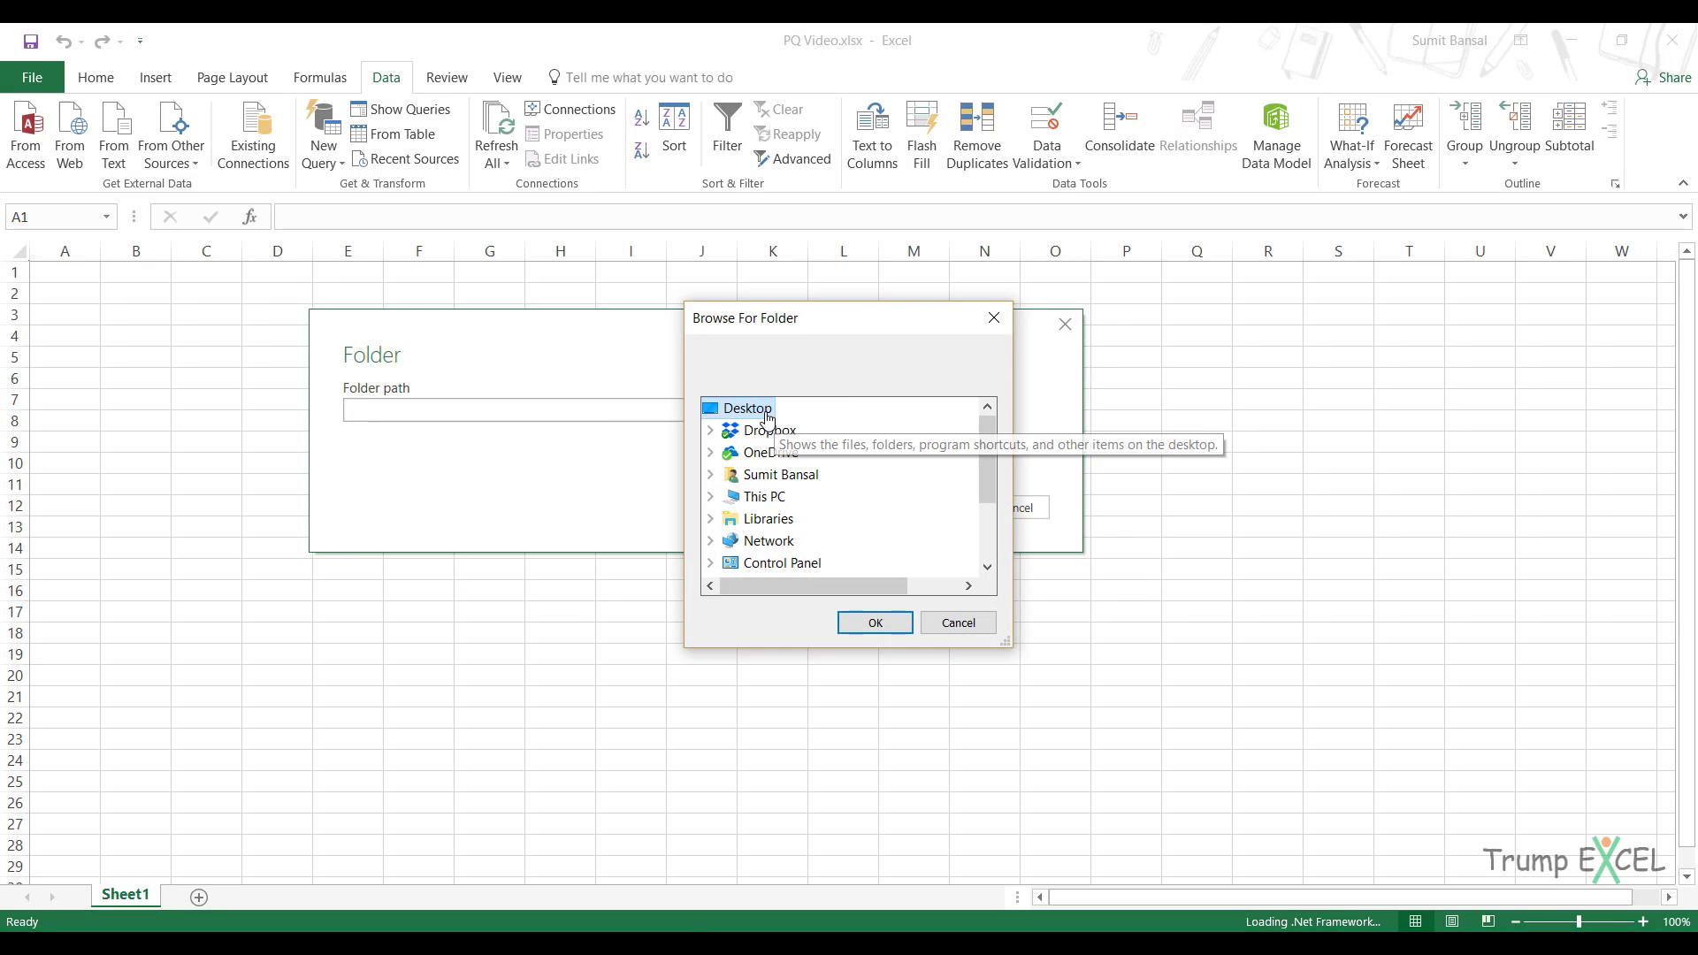
key(Down)
key(Down)
key(Down)
key(Down)
key(Down)
key(Down)
key(Down)
key(Down)
key(Down)
key(Down)
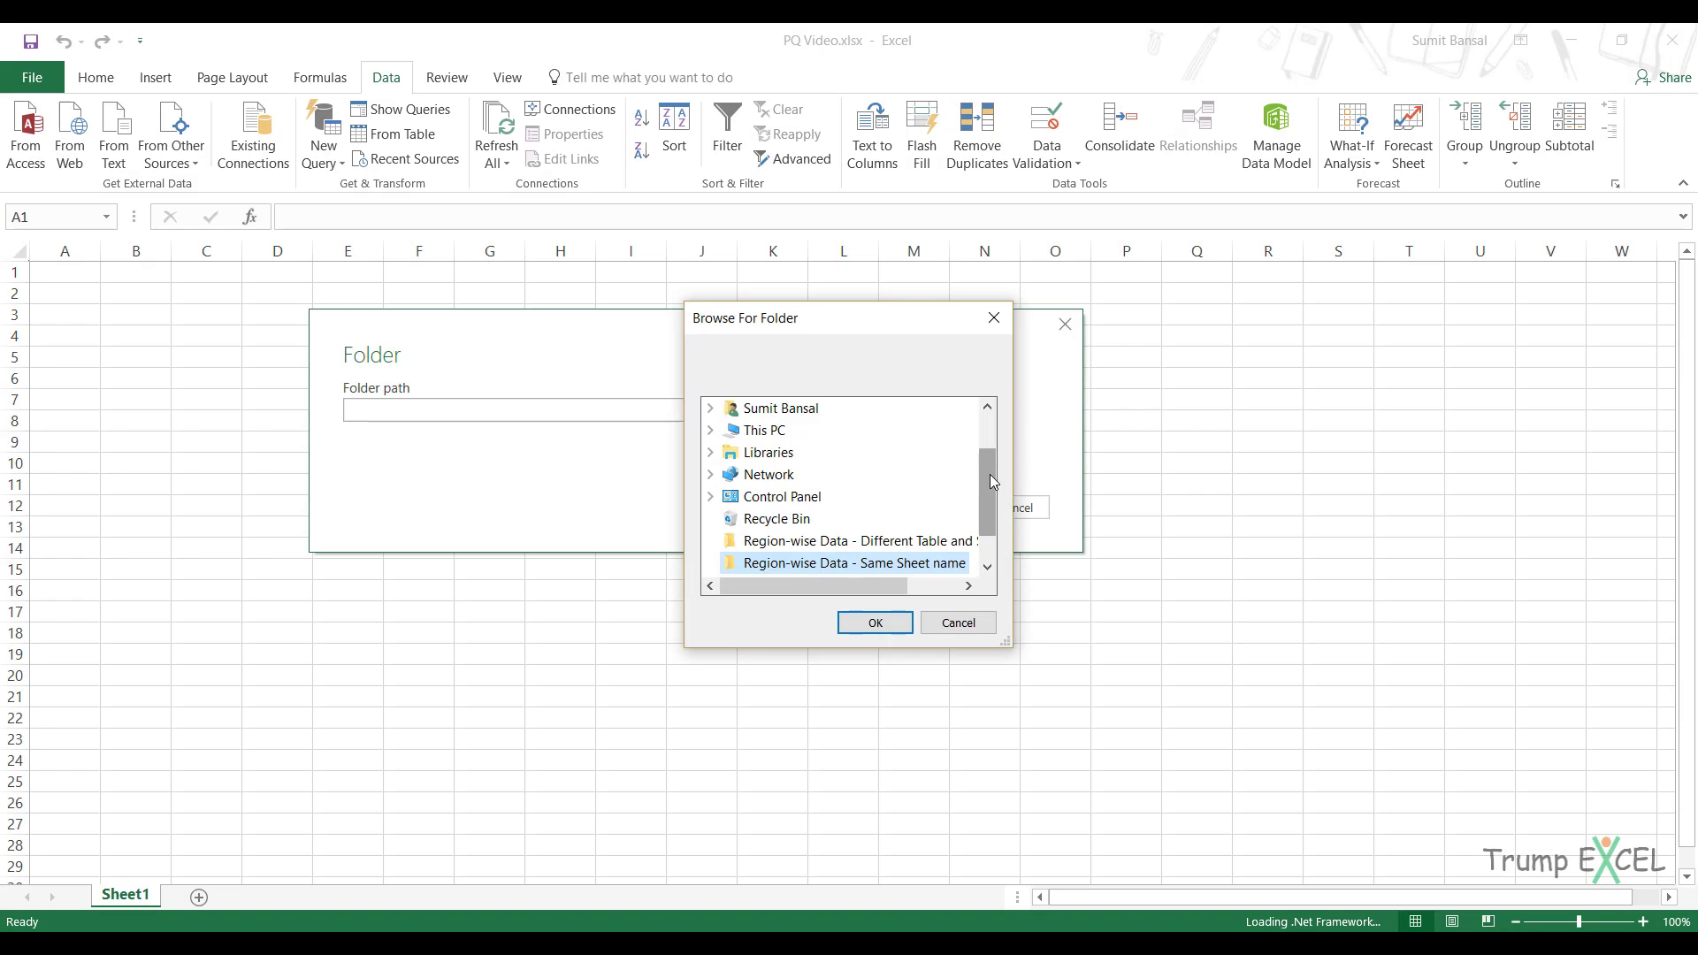
scroll(990, 489, down, 1)
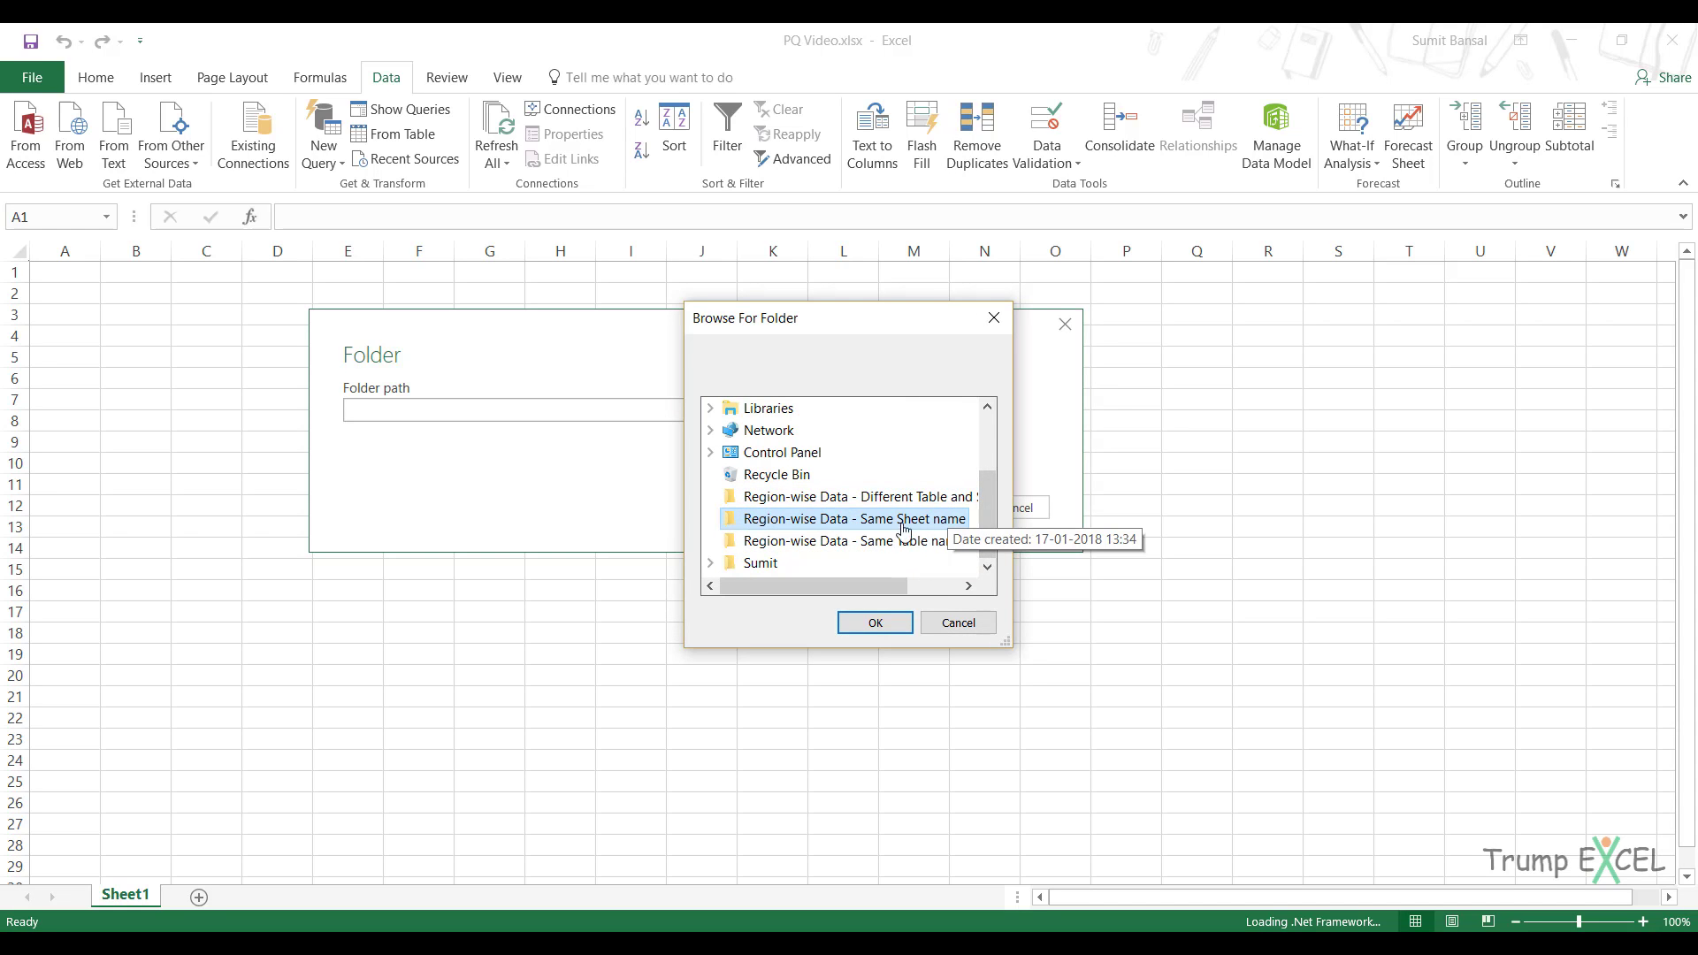
click(888, 627)
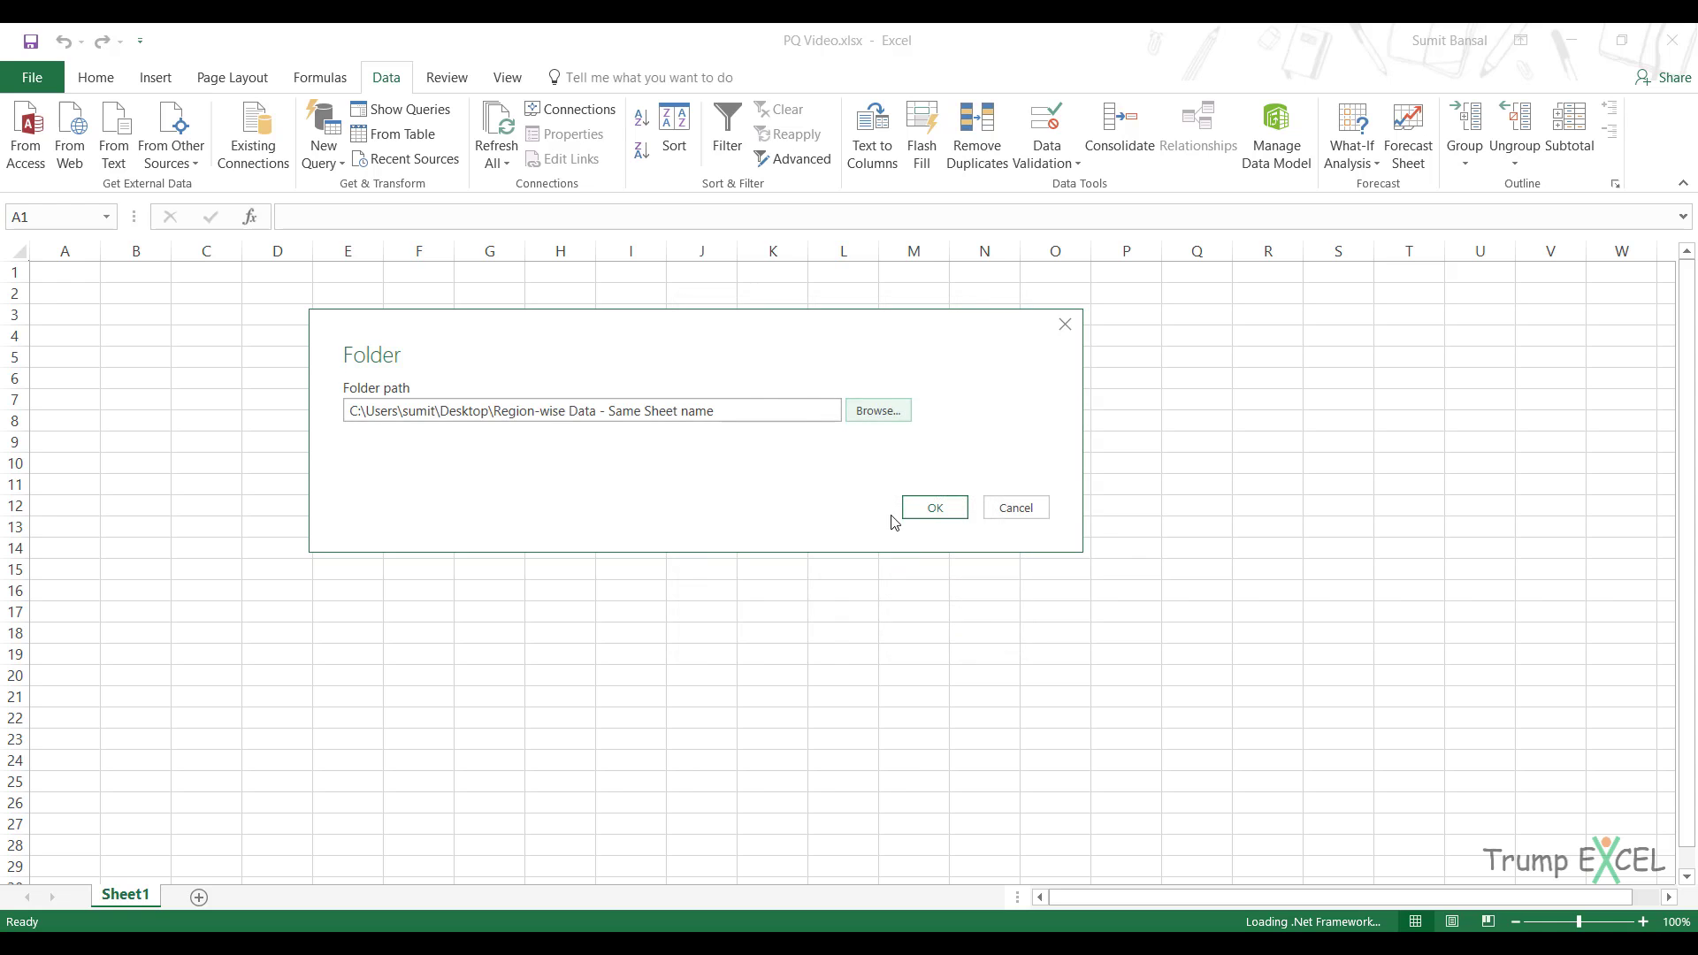
click(954, 507)
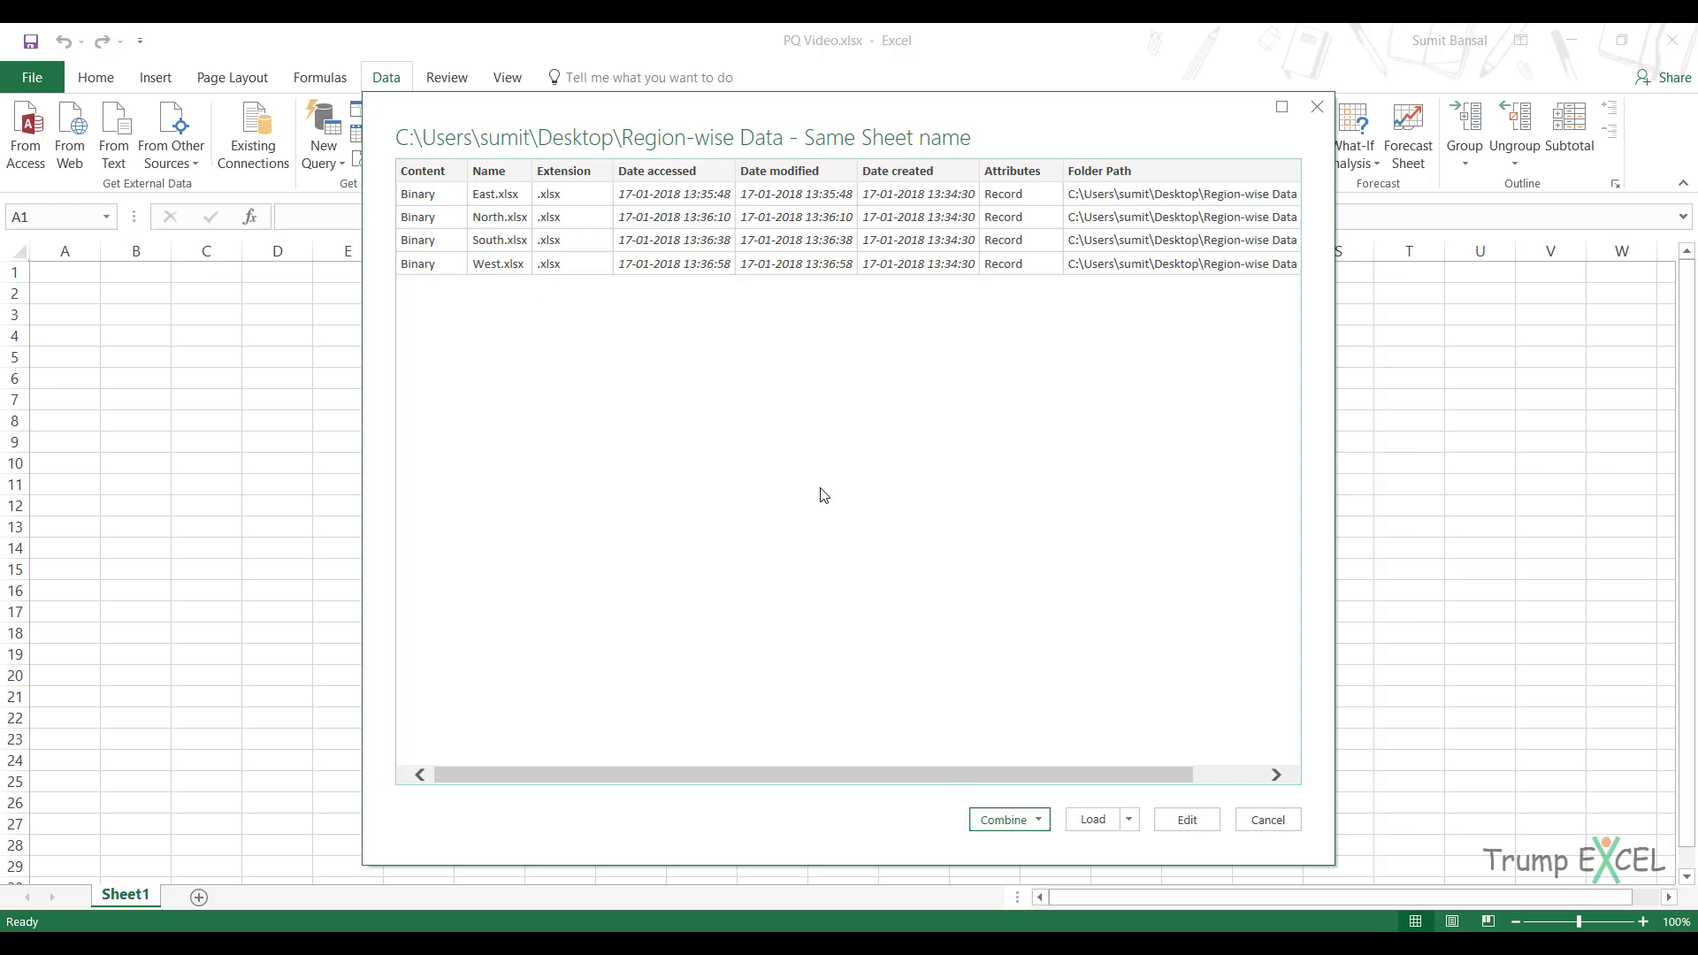
Choose Combine & Load, keeping First file as the example file.
click(1006, 819)
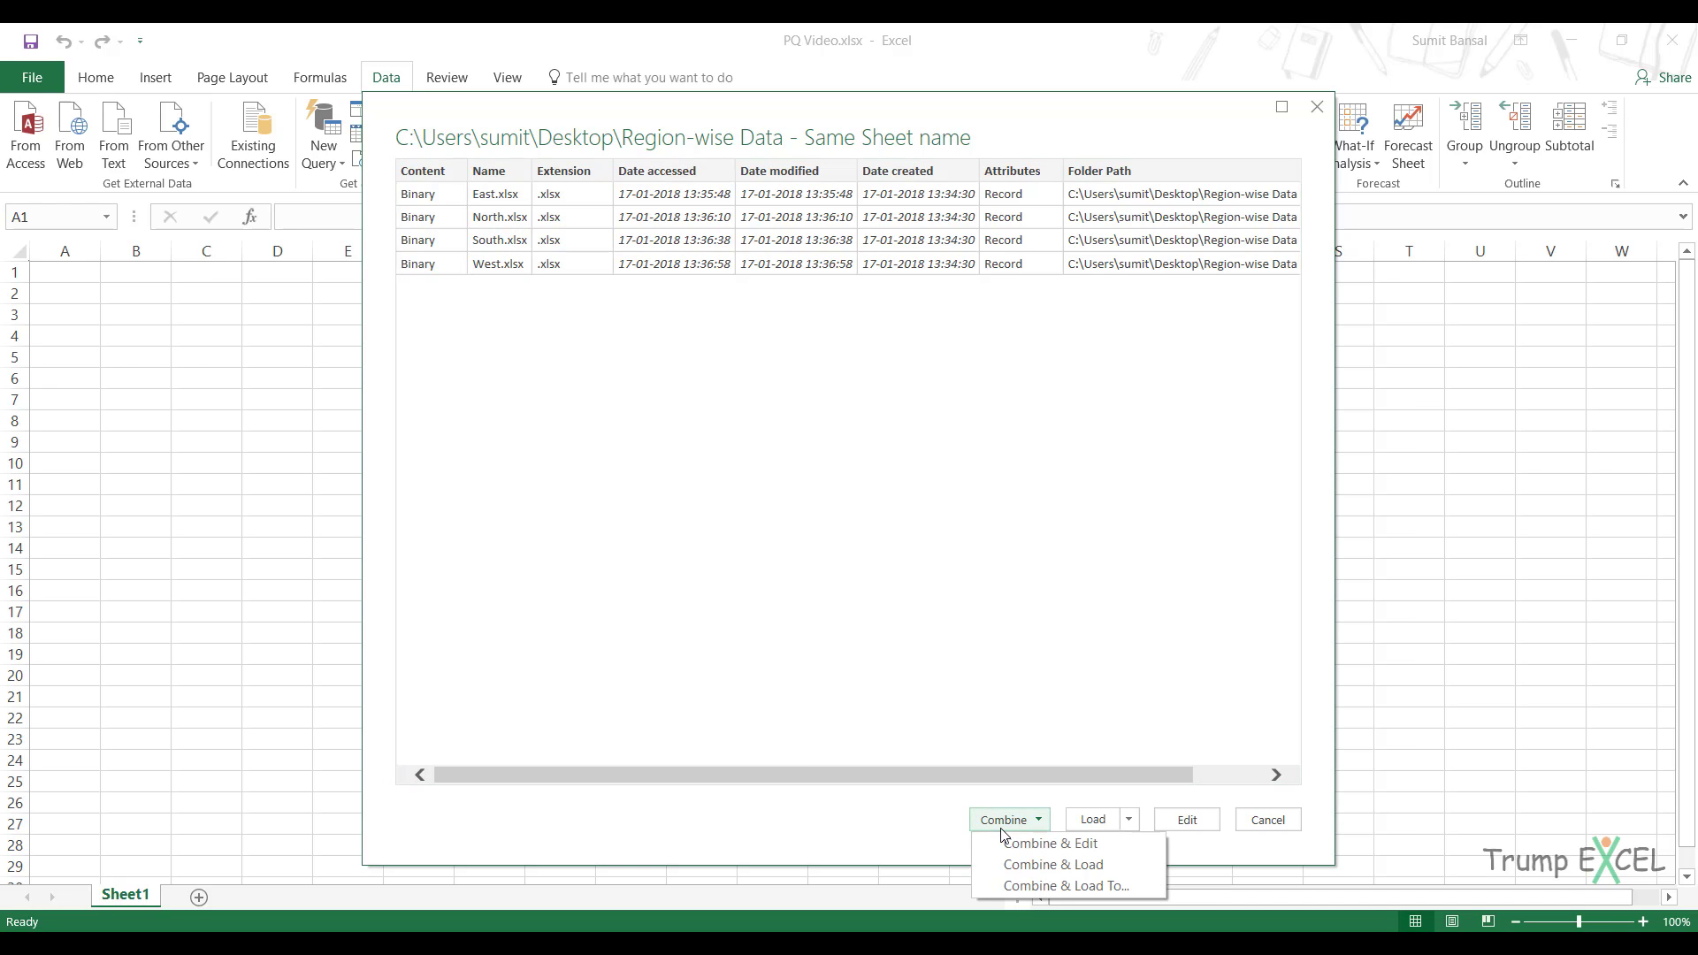
click(1033, 872)
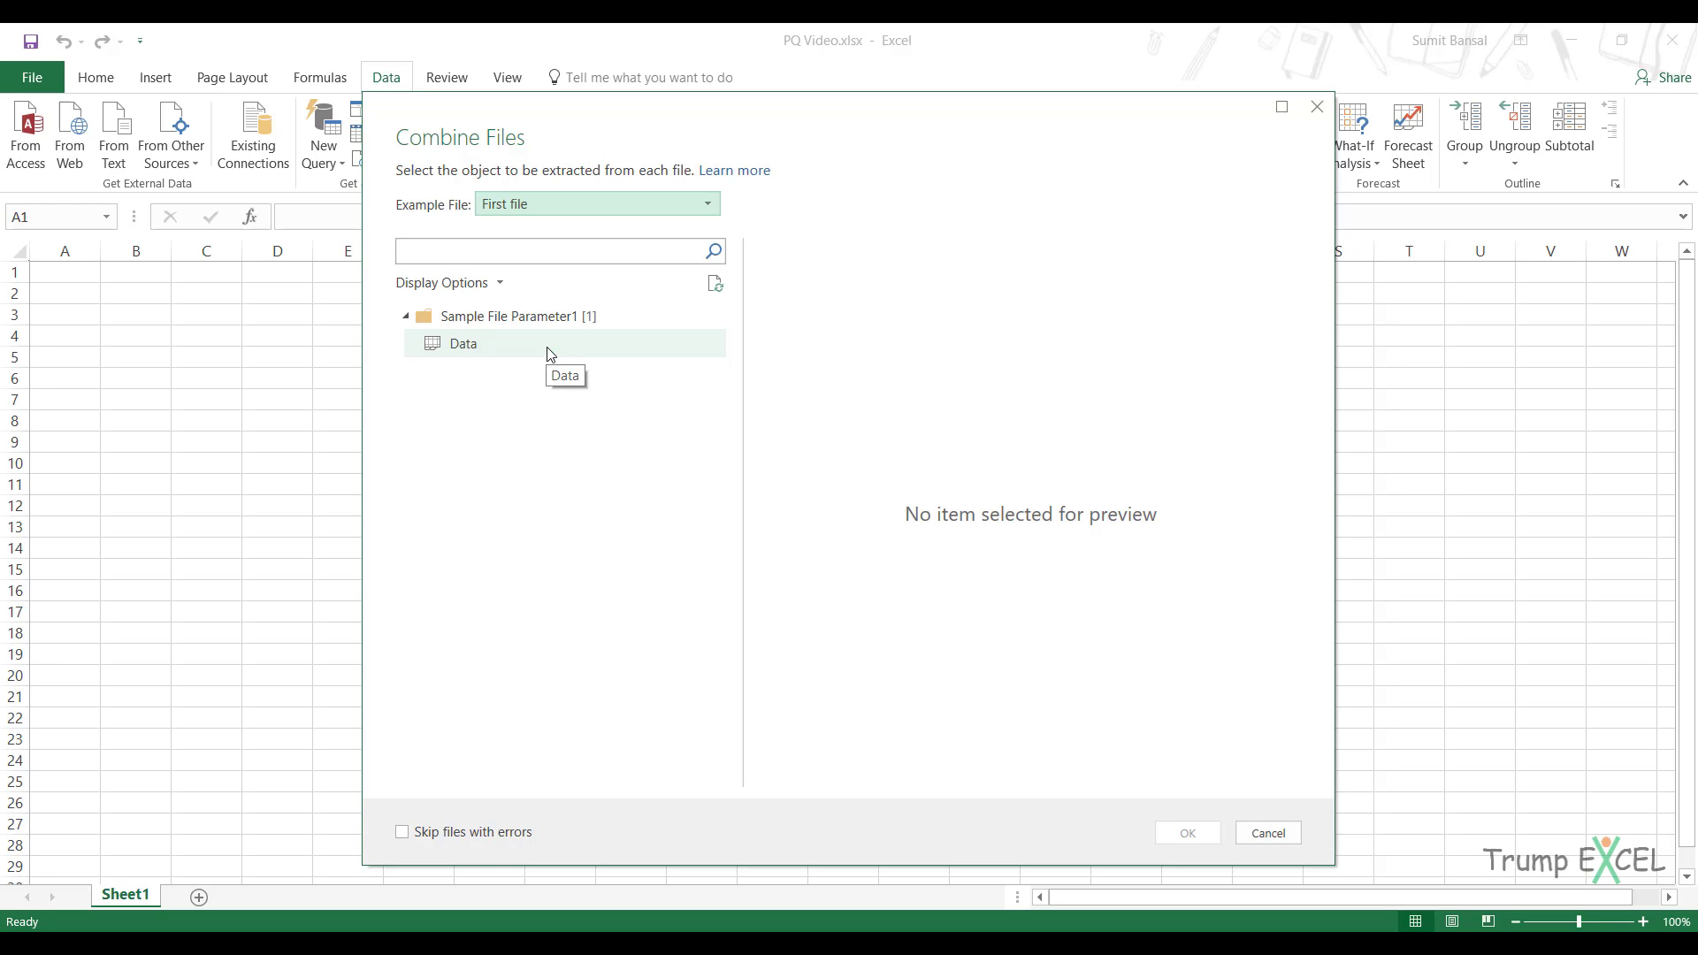
click(641, 210)
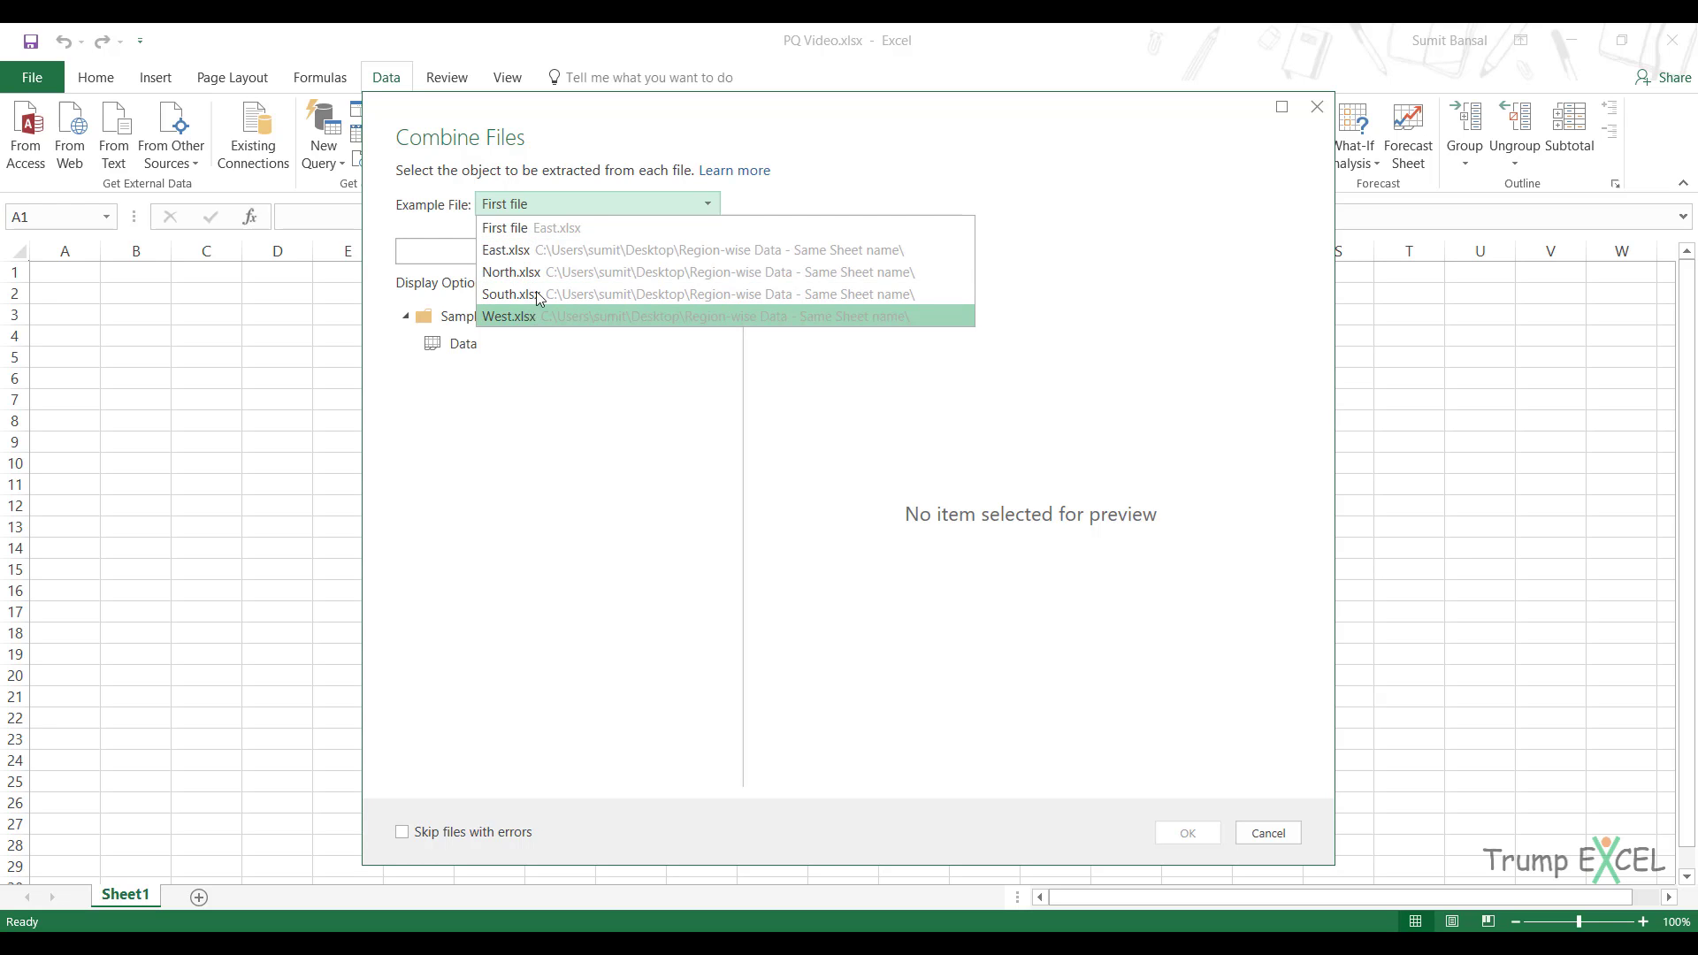
click(549, 228)
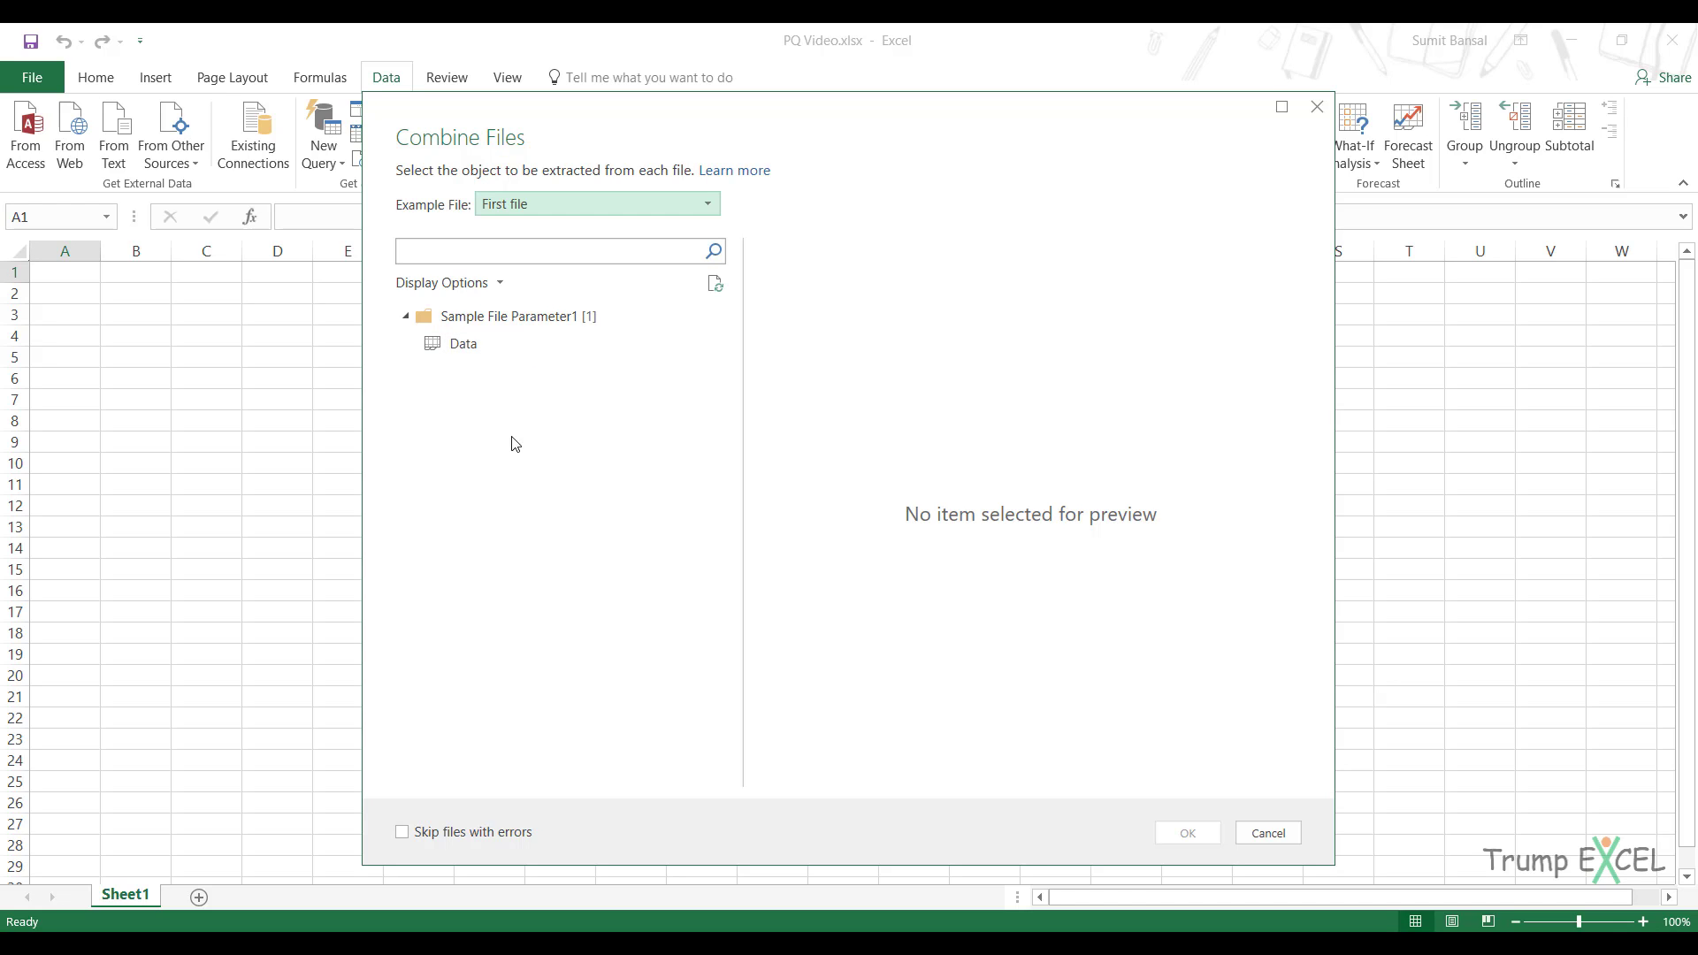
Select the Data sheet to preview its Store and Q1–Q4 table.
click(483, 353)
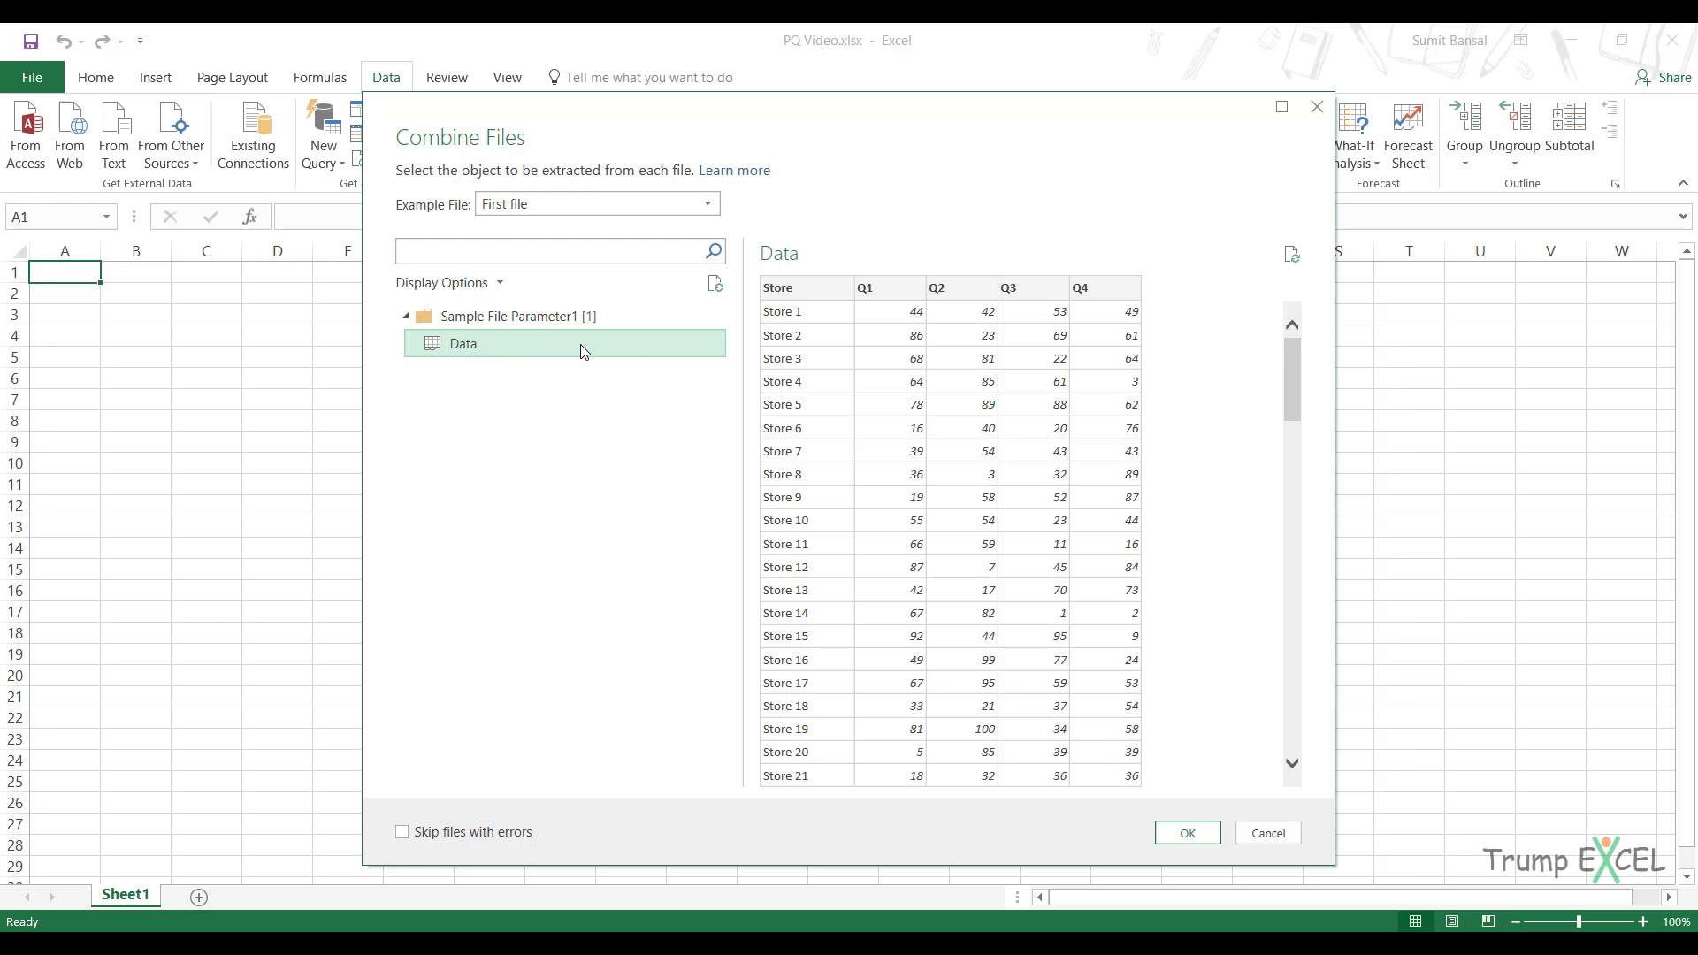
Confirm the combine to load 1,812 rows into Sheet2, then select header cells B1:F1.
click(1187, 834)
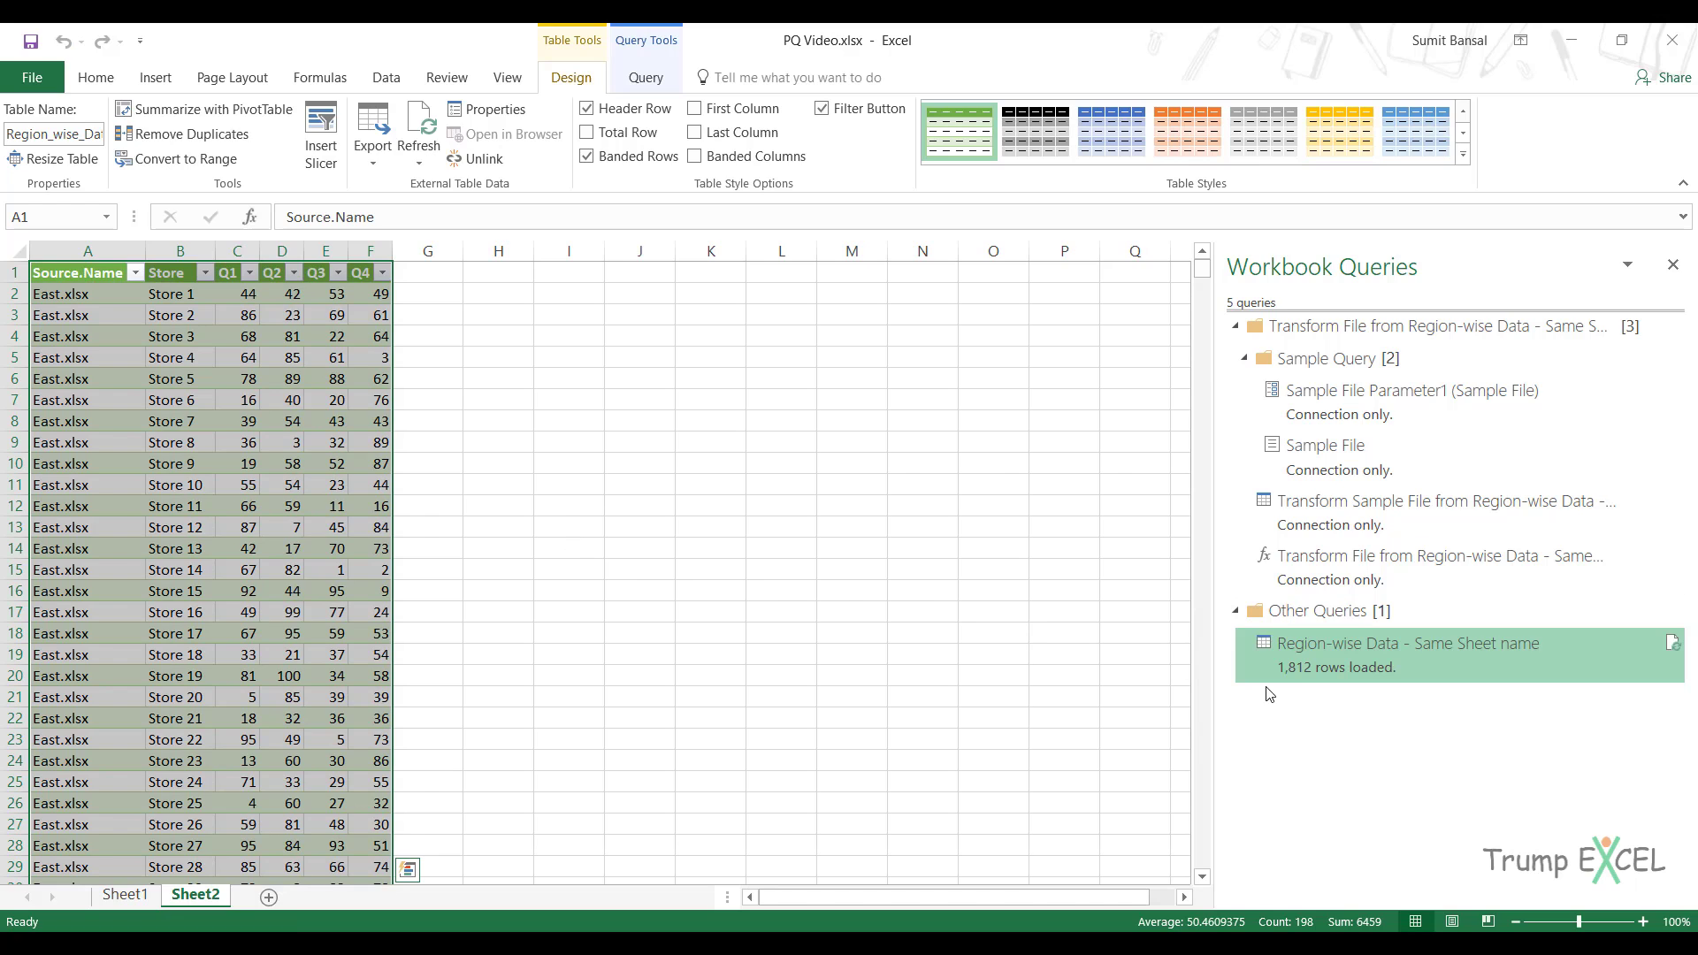
mouse_move(1310, 686)
drag(172, 274, 364, 274)
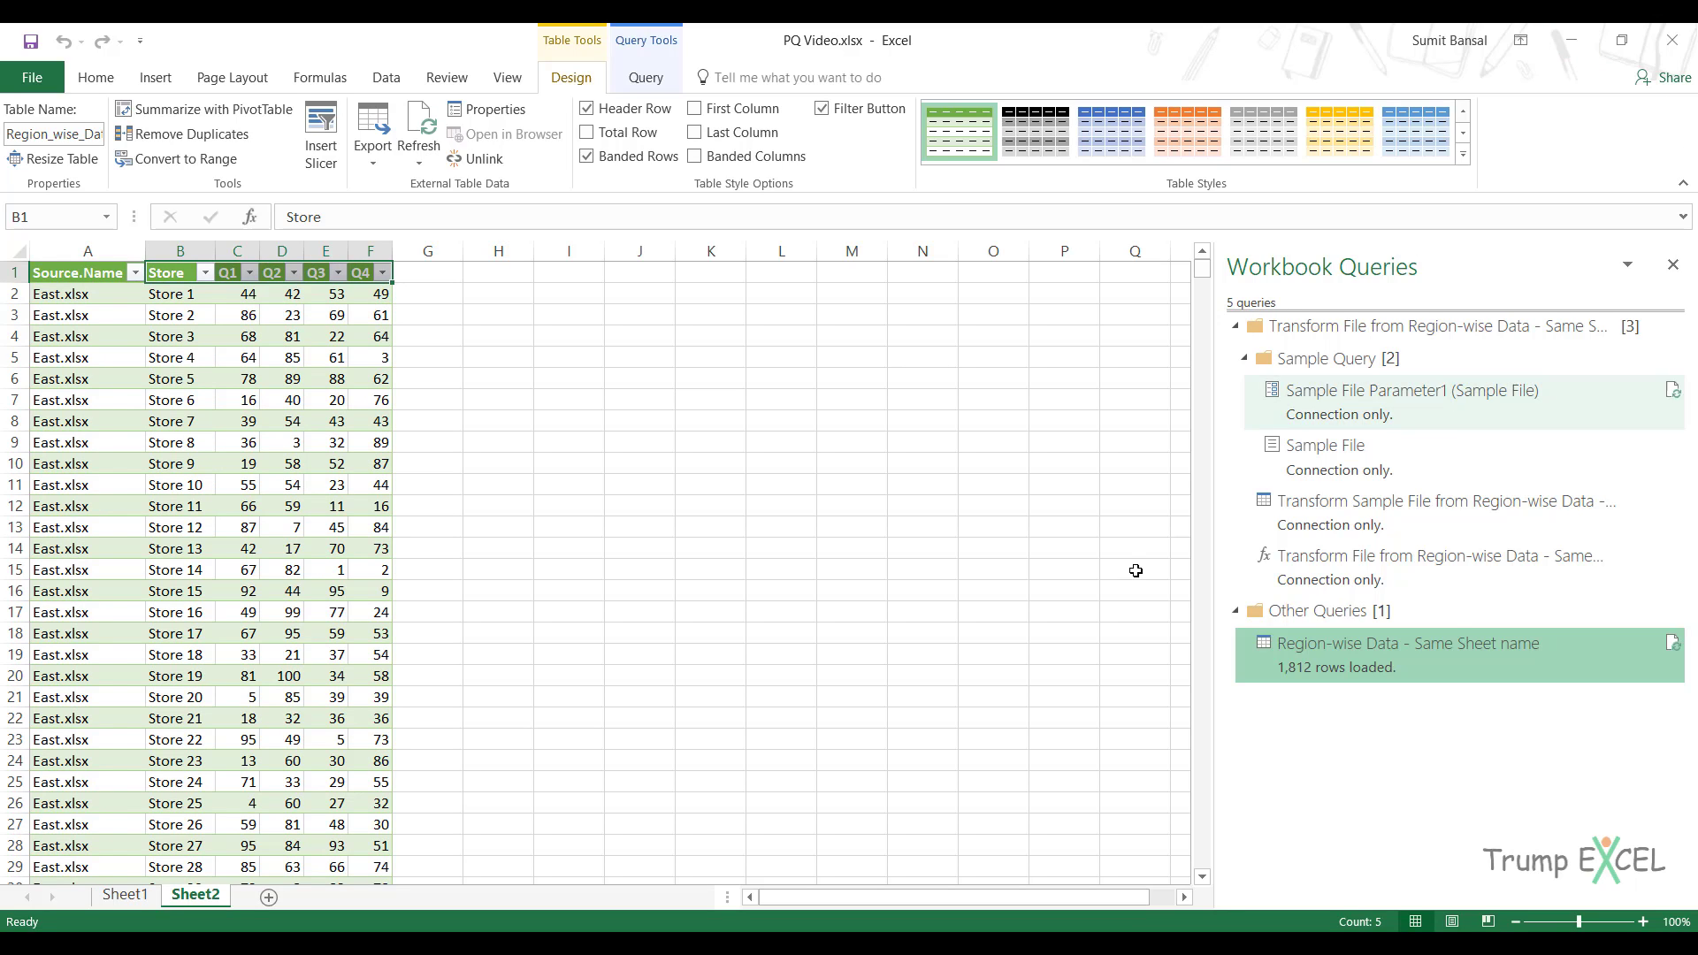
Delete Sheet2 from PQ Video.xlsx.
right_click(193, 896)
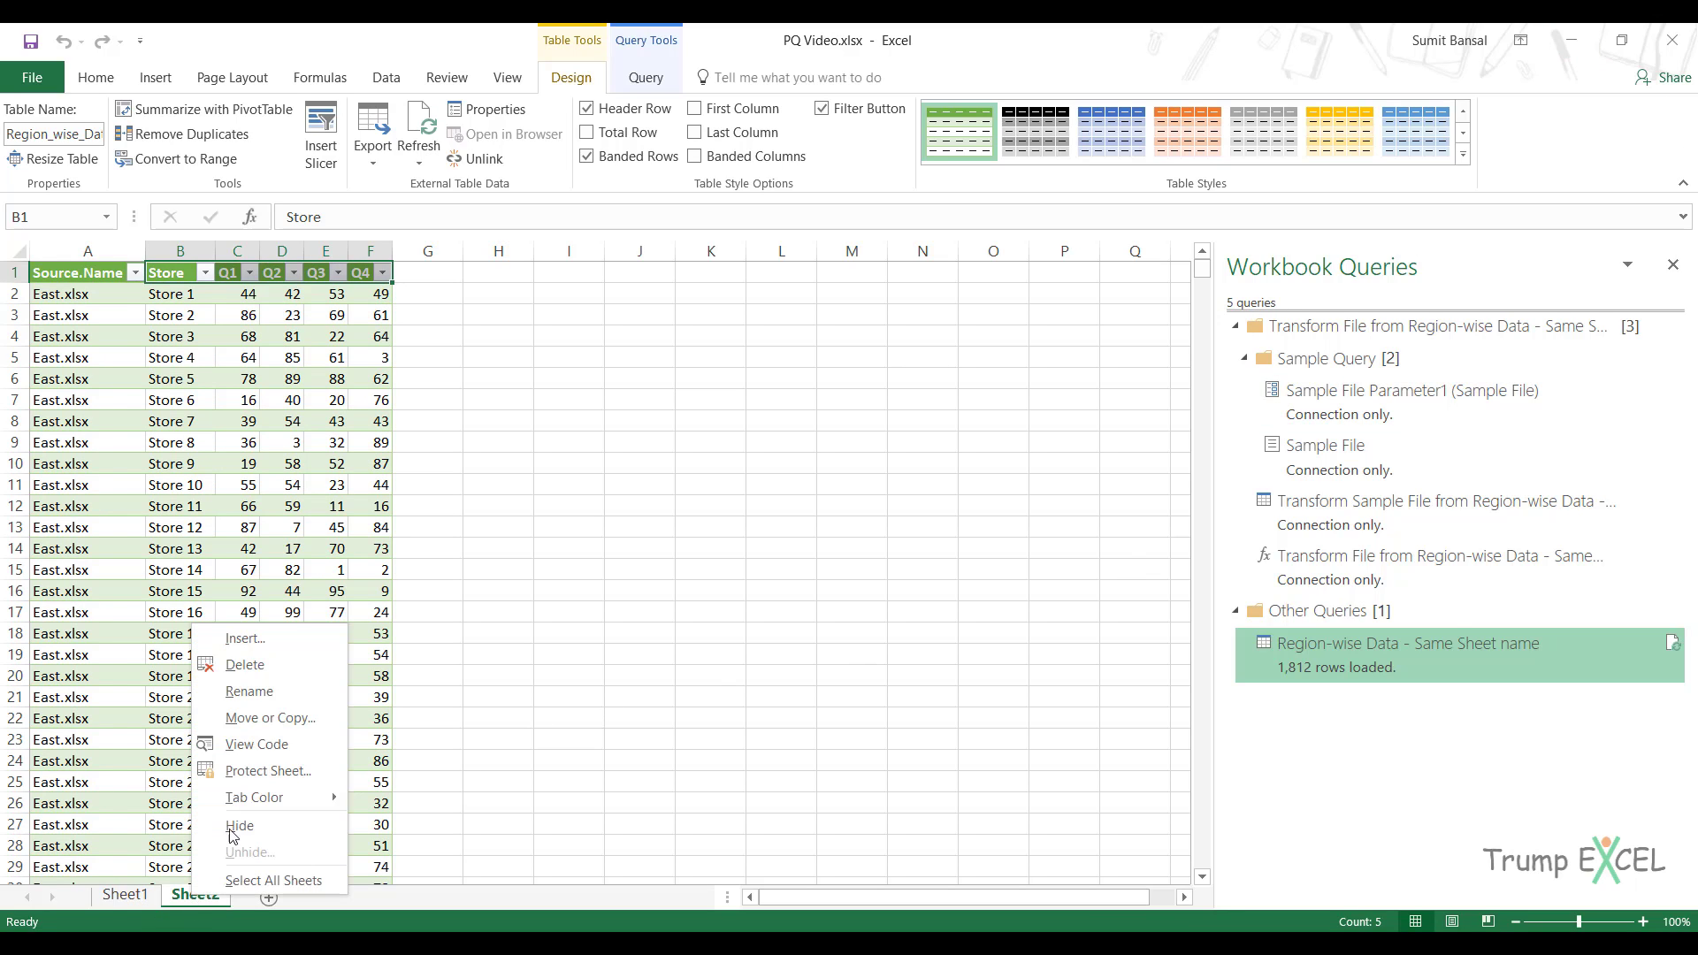
click(287, 665)
click(809, 551)
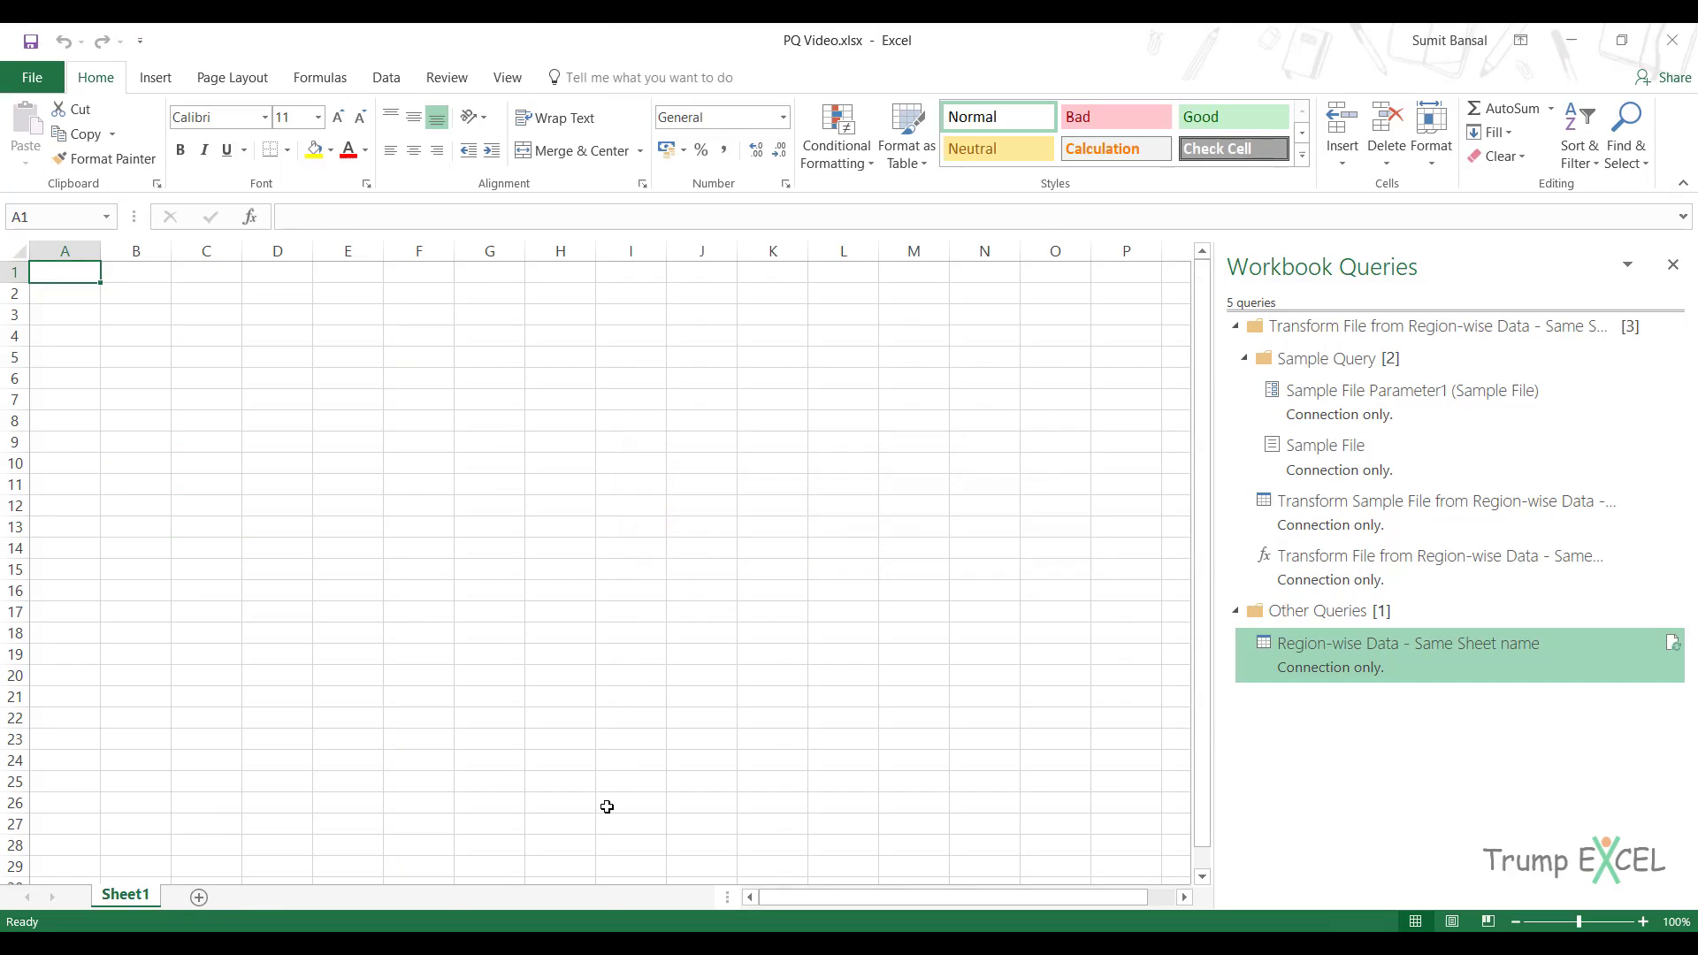
In West.xlsx, change the C1 header from Q2 to 'Q 2' and close the workbook.
click(1570, 40)
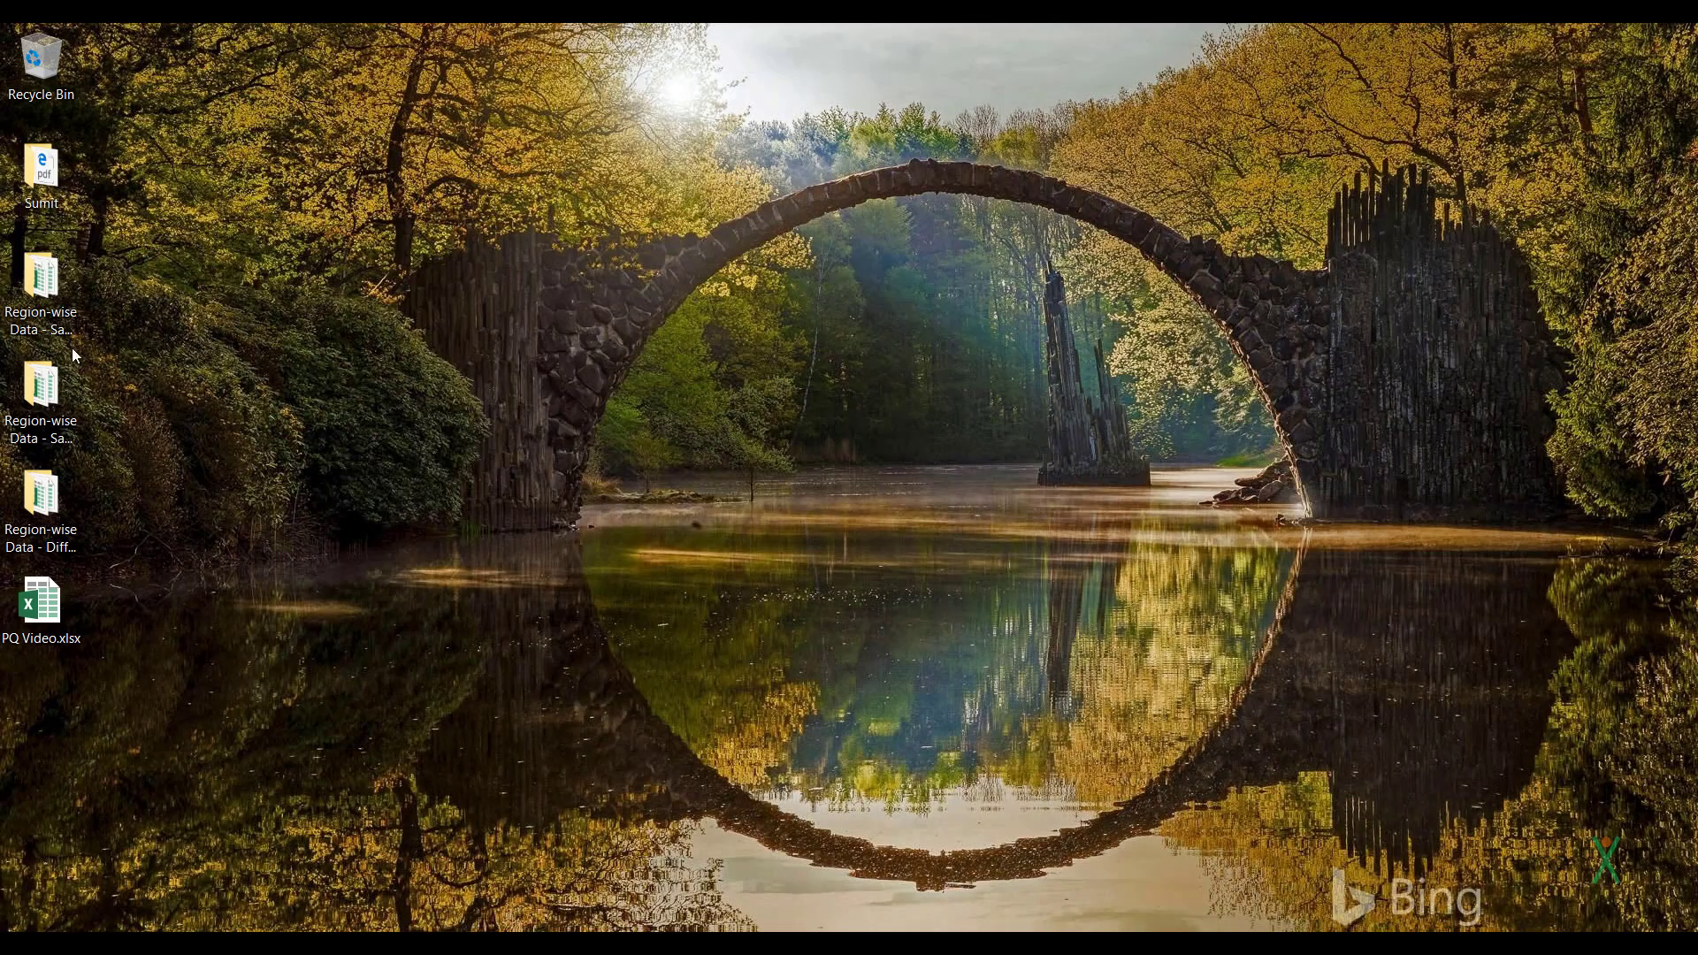
double_click(40, 389)
double_click(559, 260)
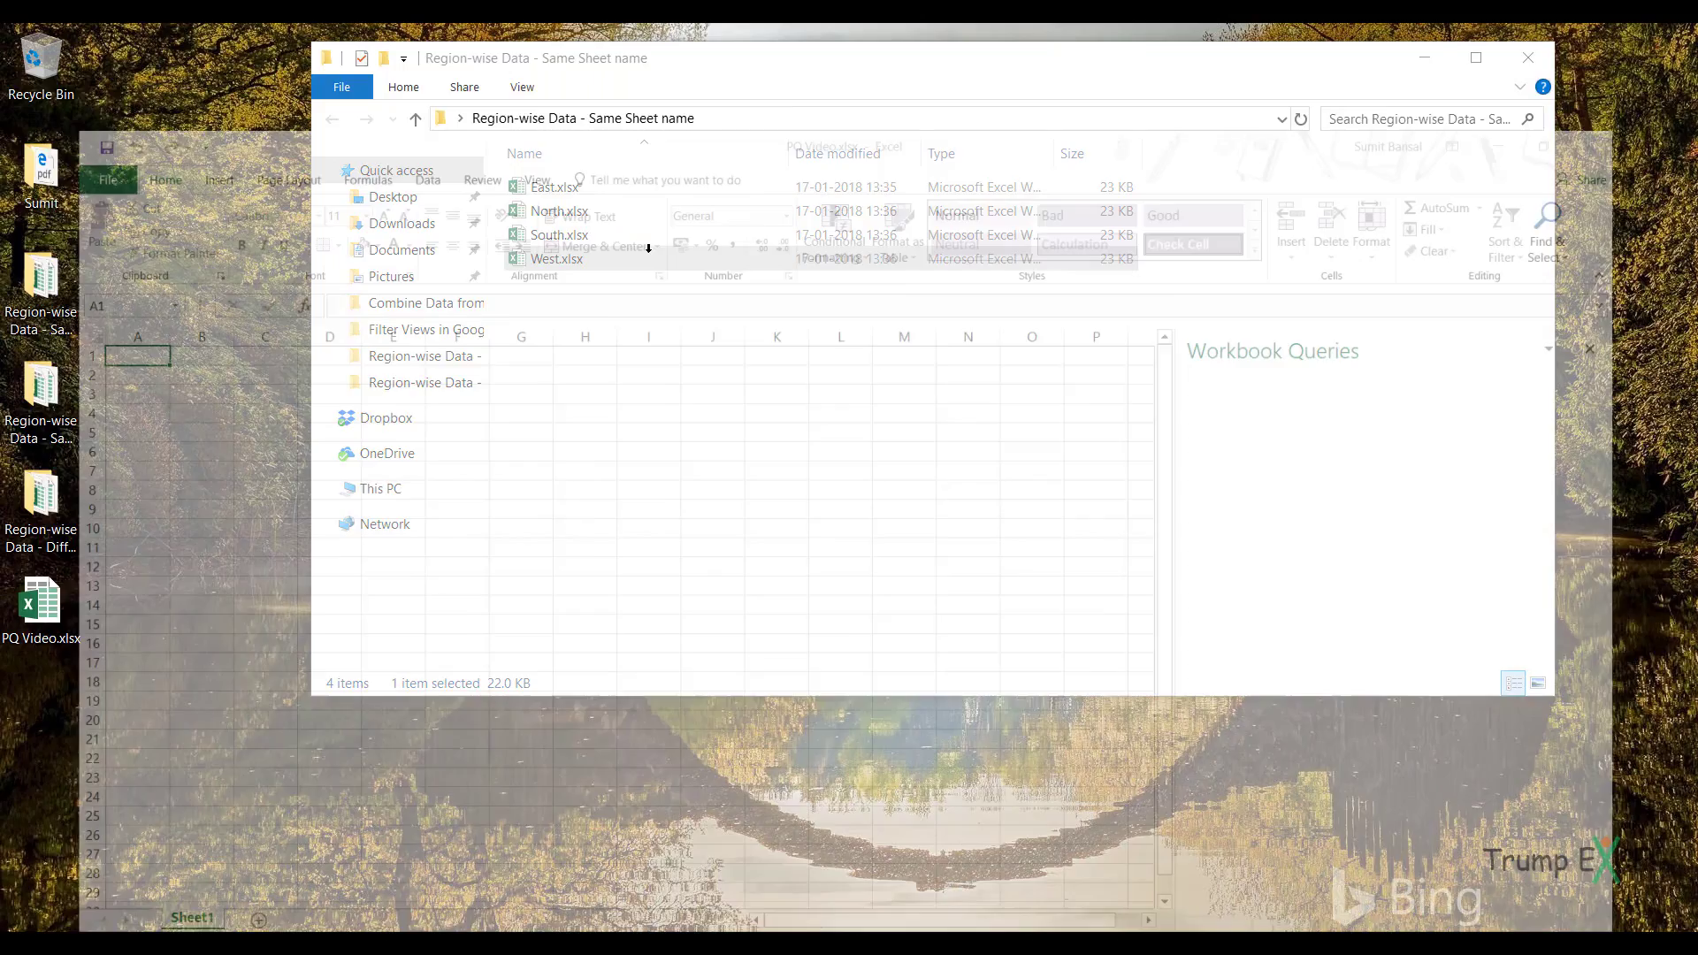
double_click(220, 270)
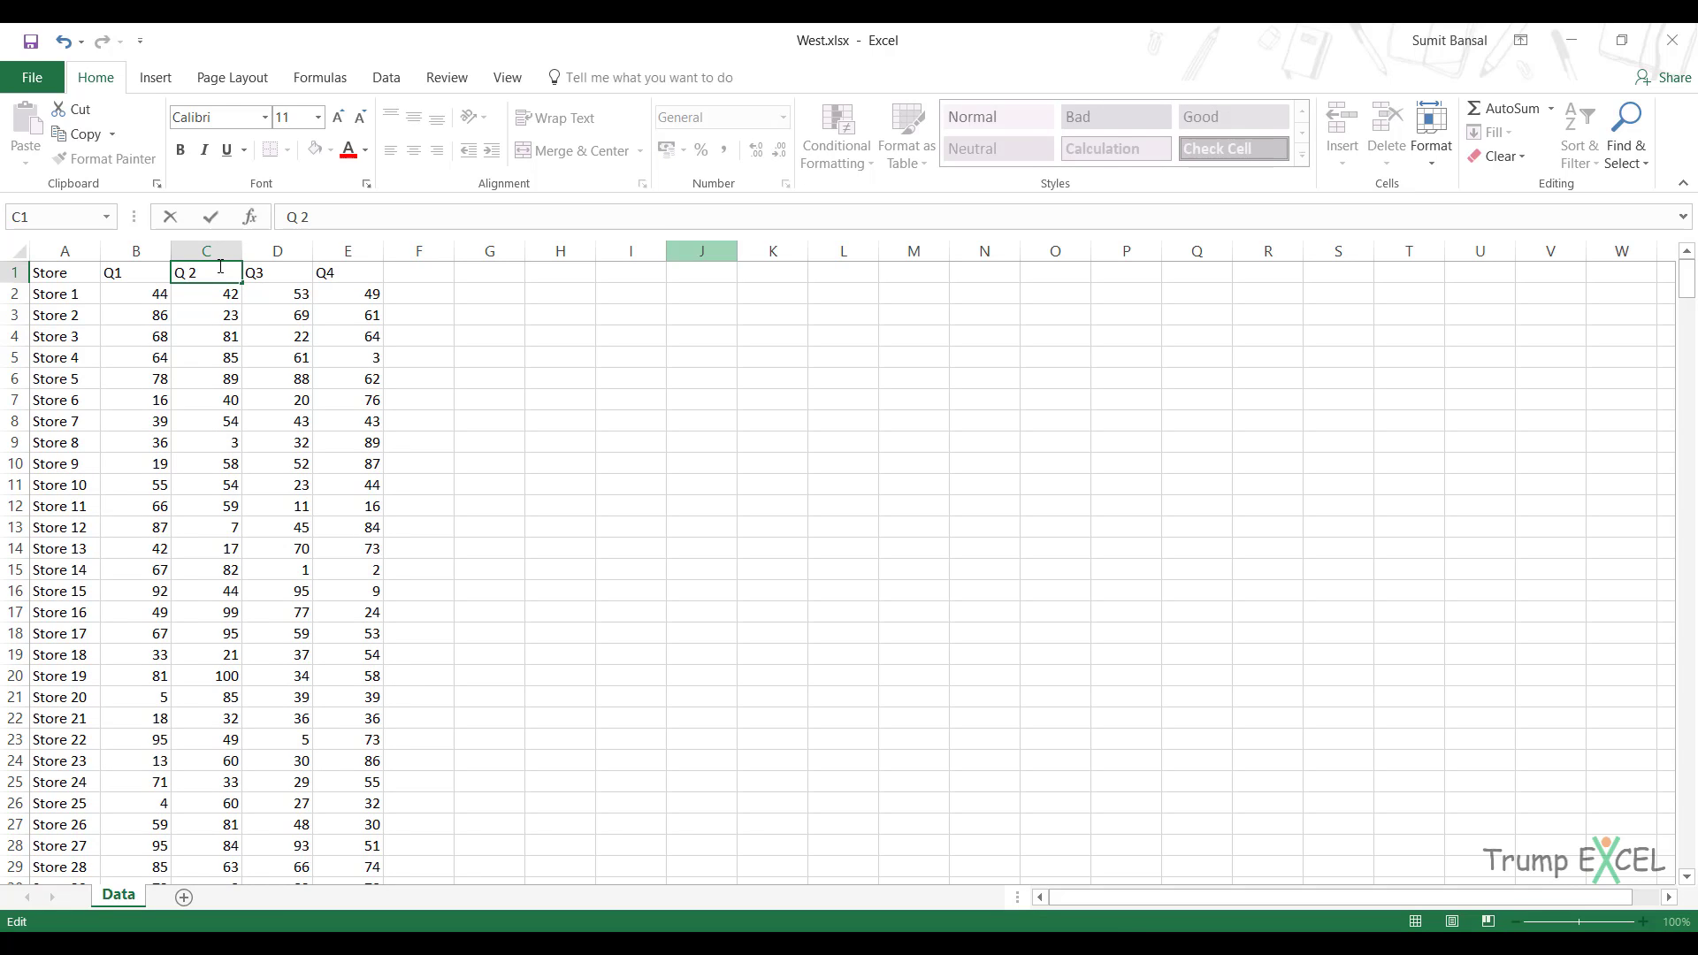
key(Return)
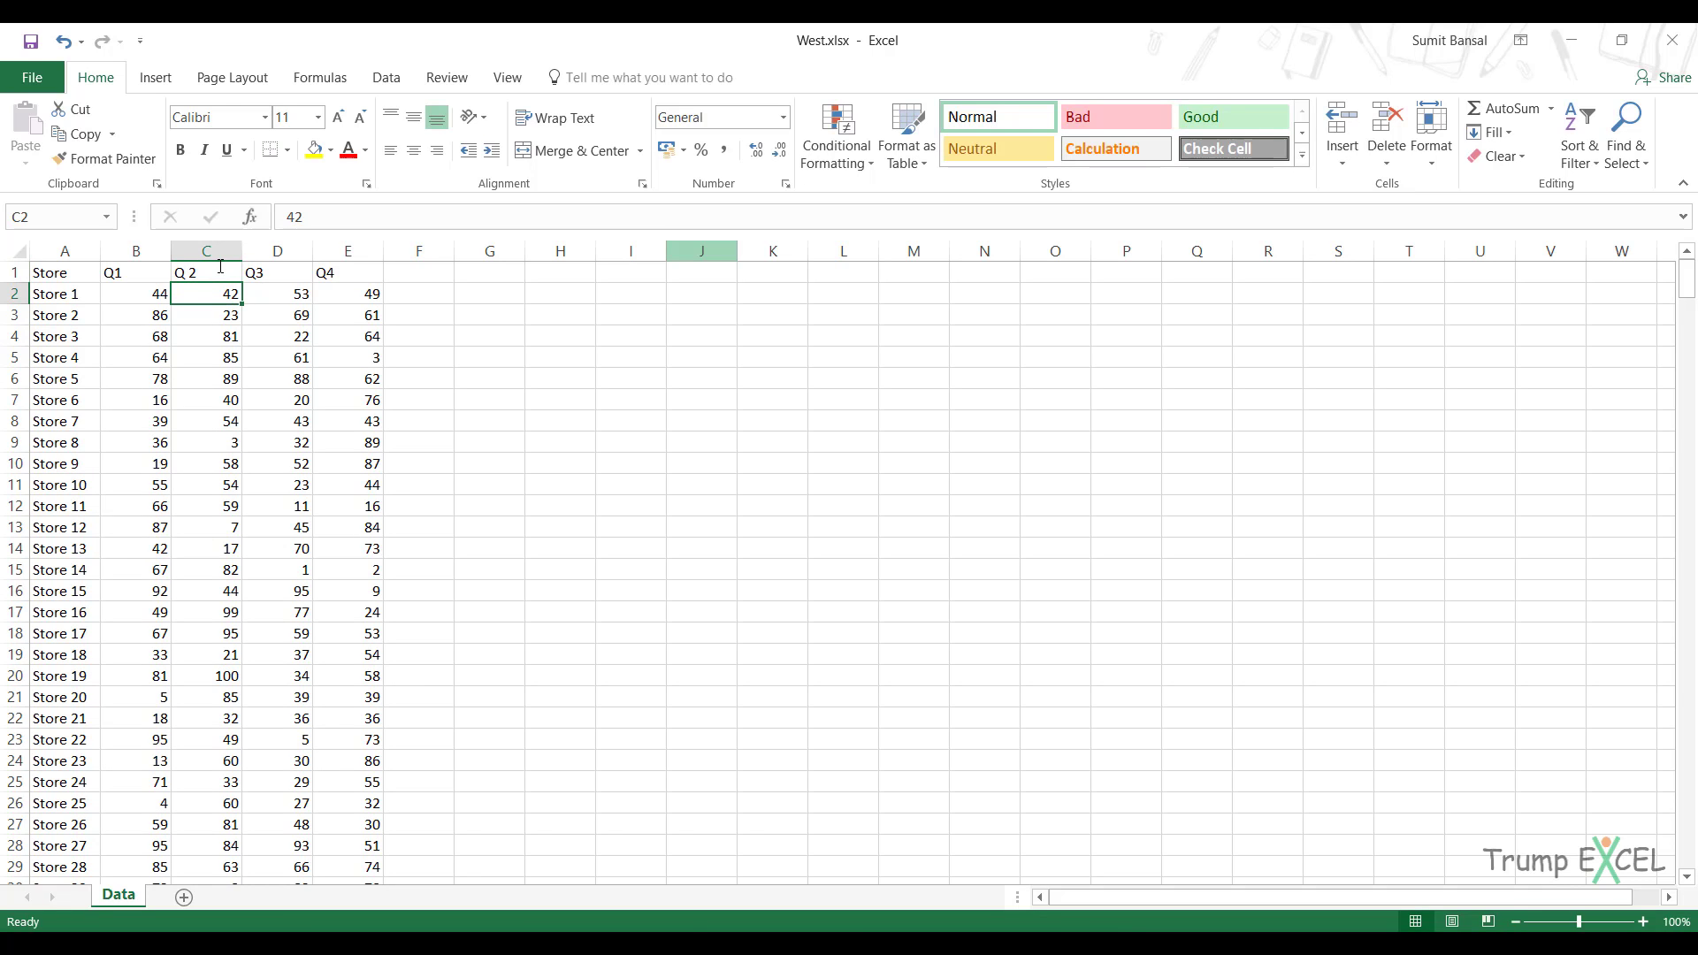
click(1671, 40)
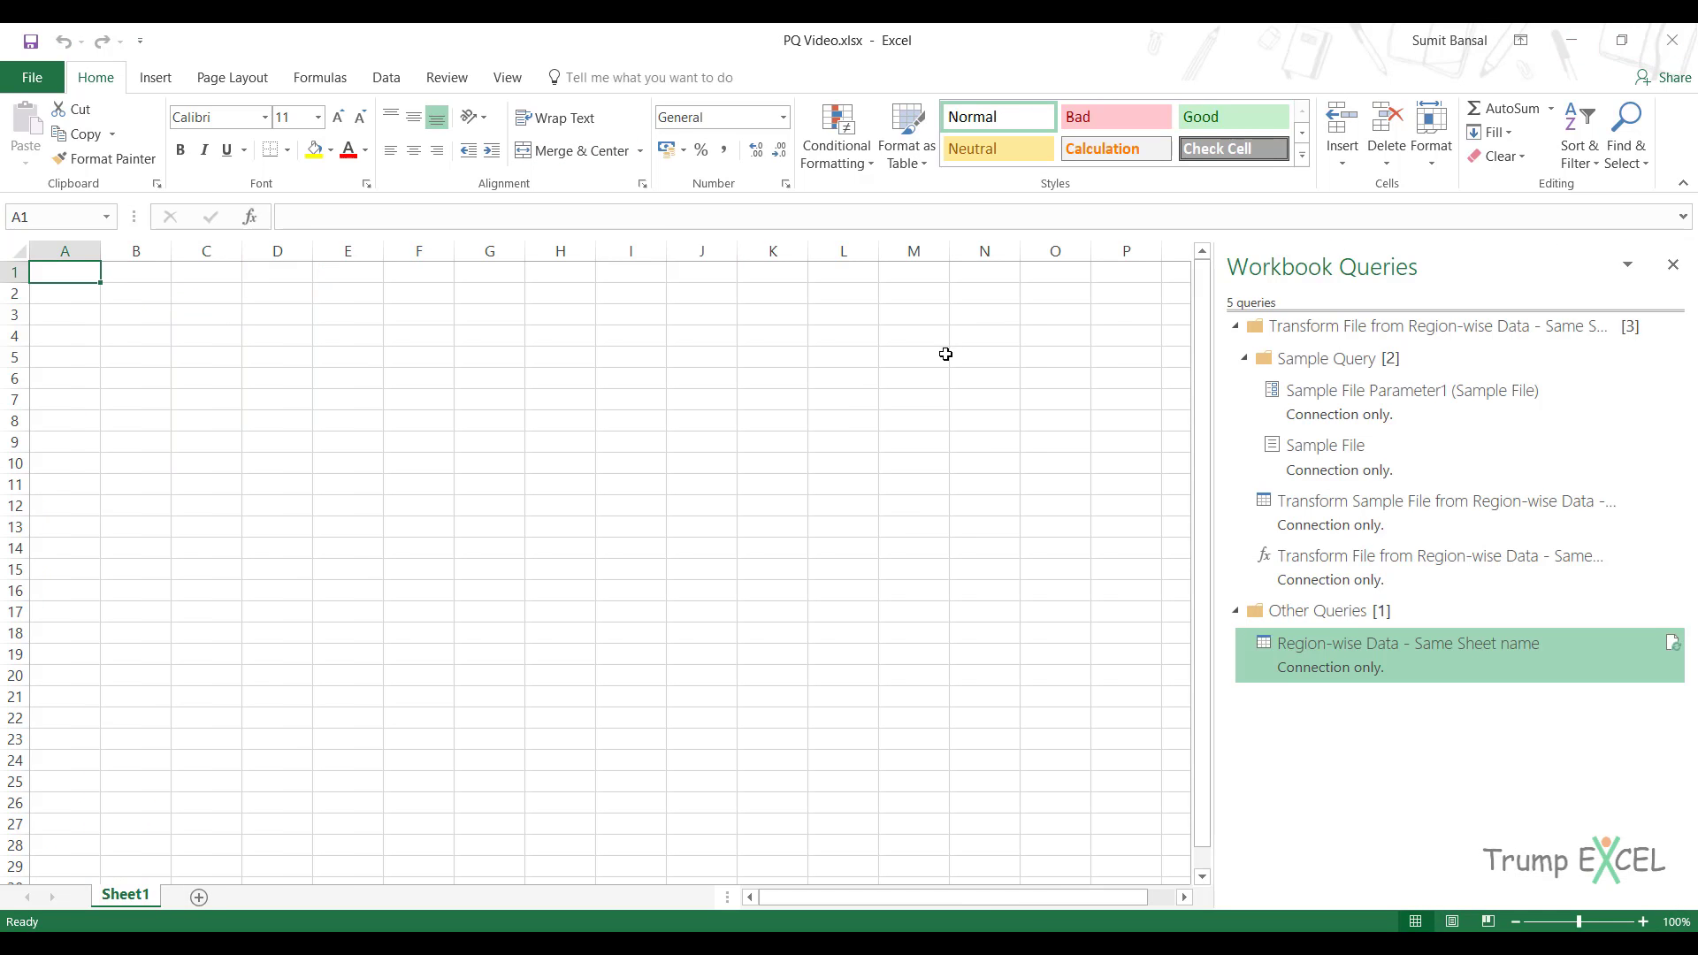
Close PQ Video.xlsx without saving and reopen it.
click(1683, 37)
click(849, 514)
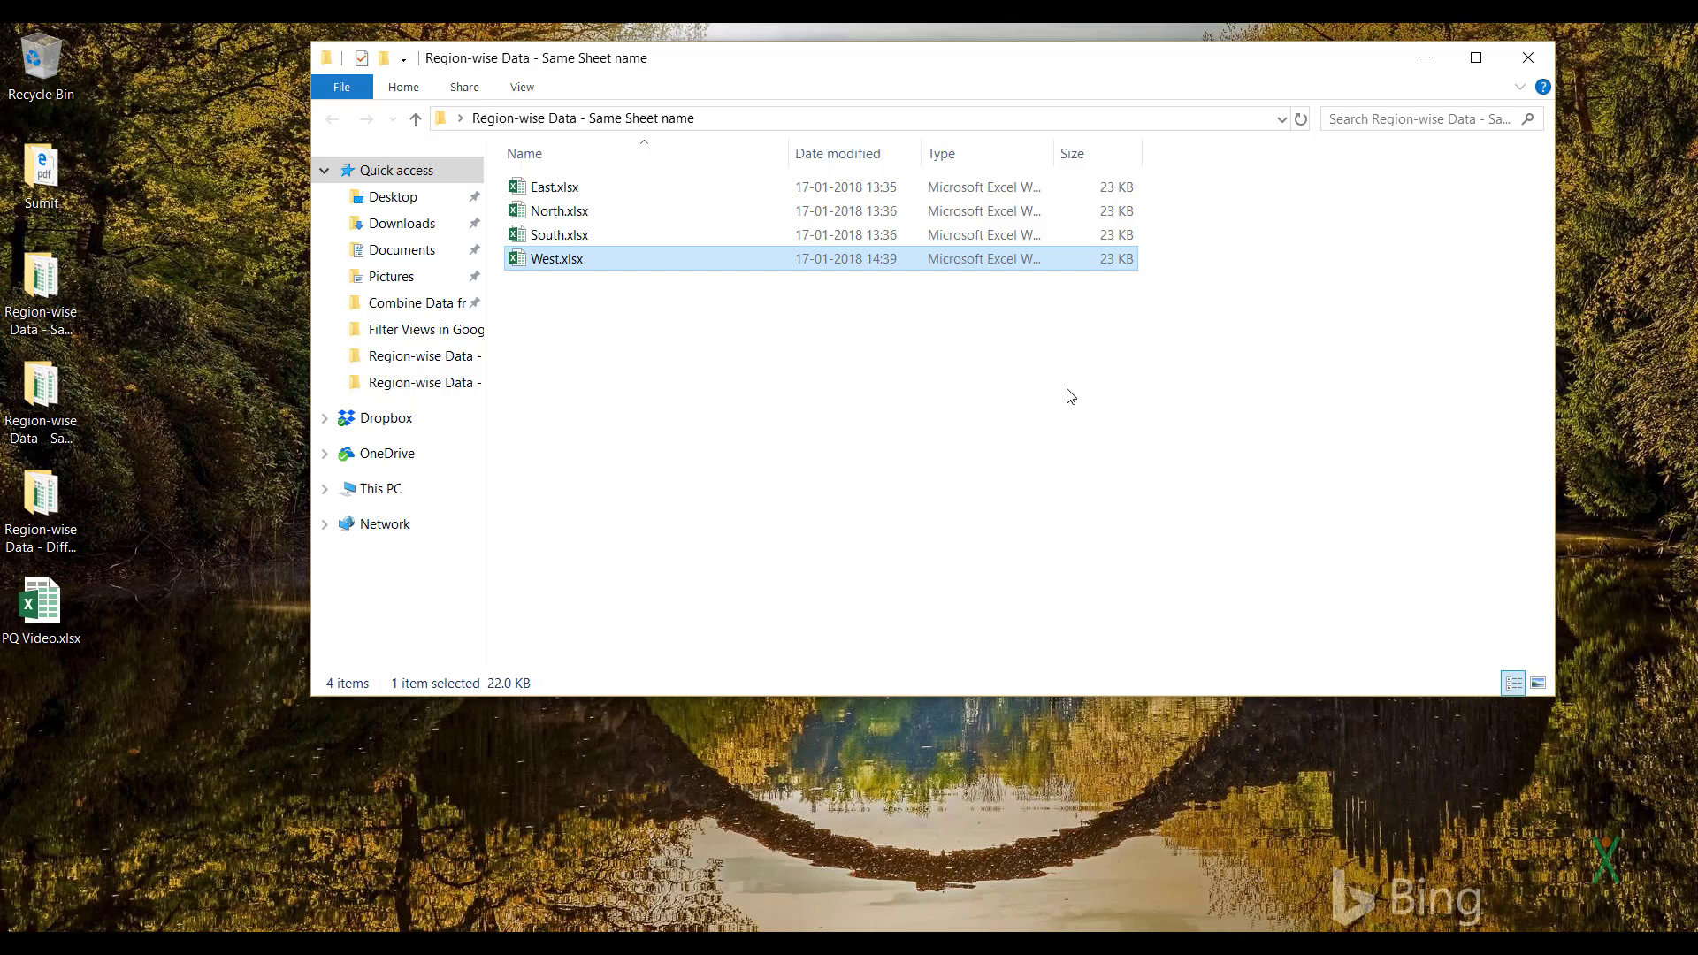
double_click(41, 602)
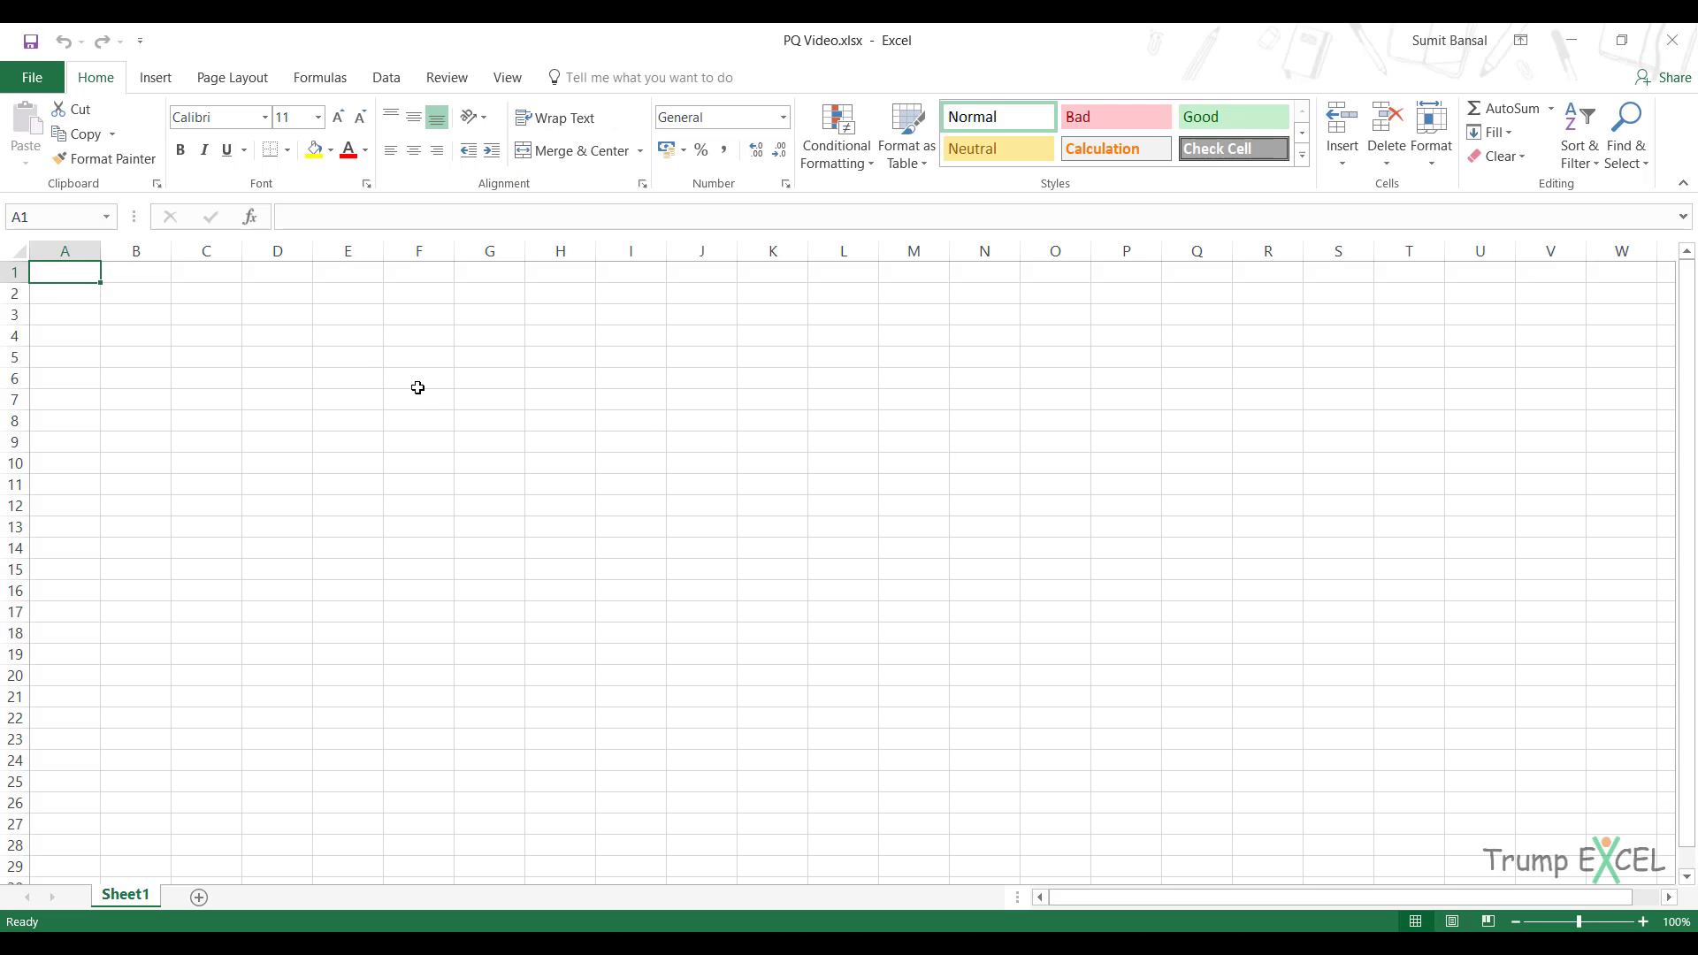
Start a new From Folder query on the Region-wise Data - Same Sheet name folder.
click(385, 78)
click(324, 146)
mouse_move(405, 201)
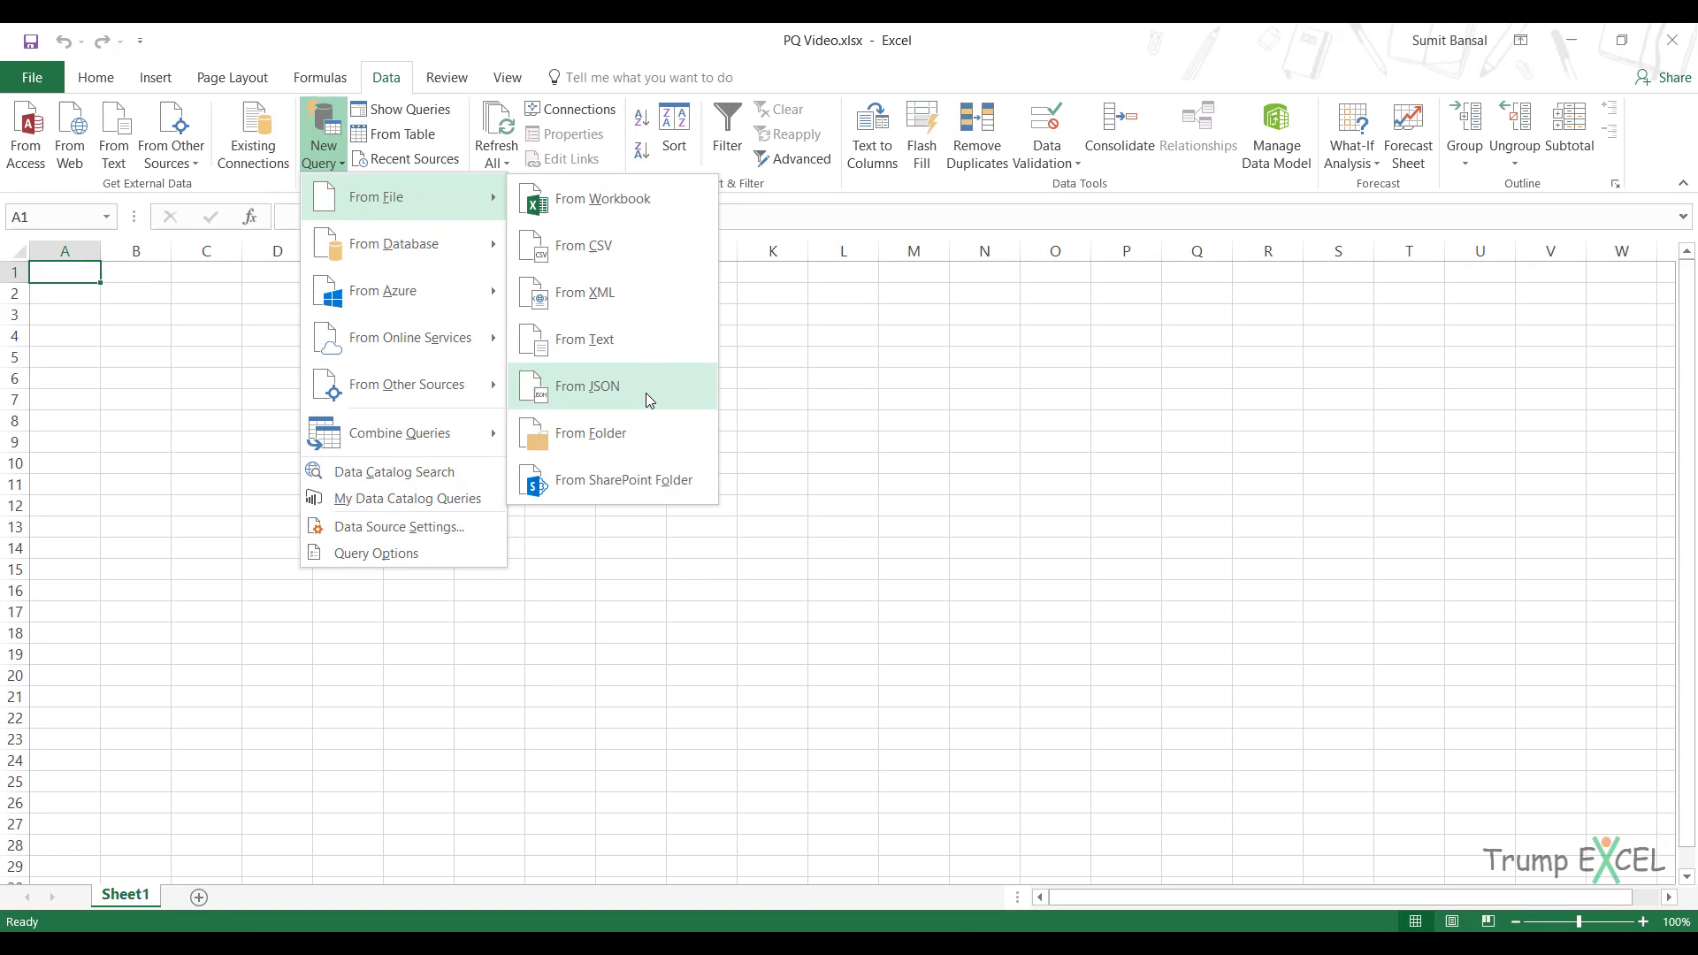
click(637, 440)
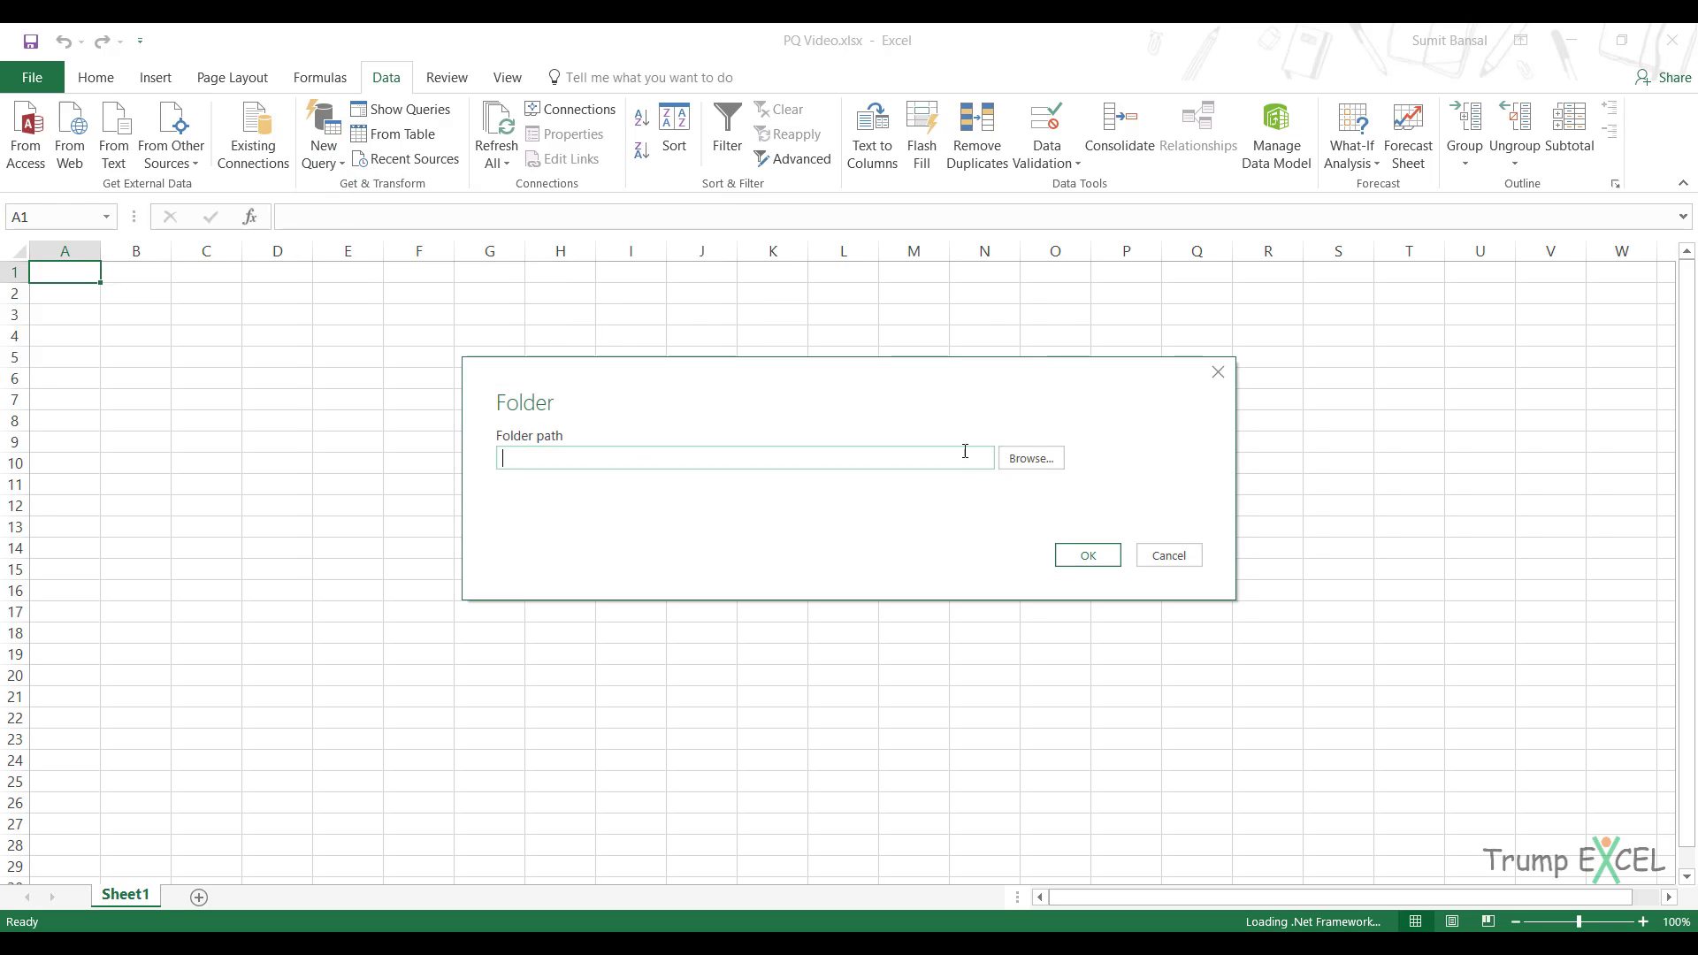
click(1040, 457)
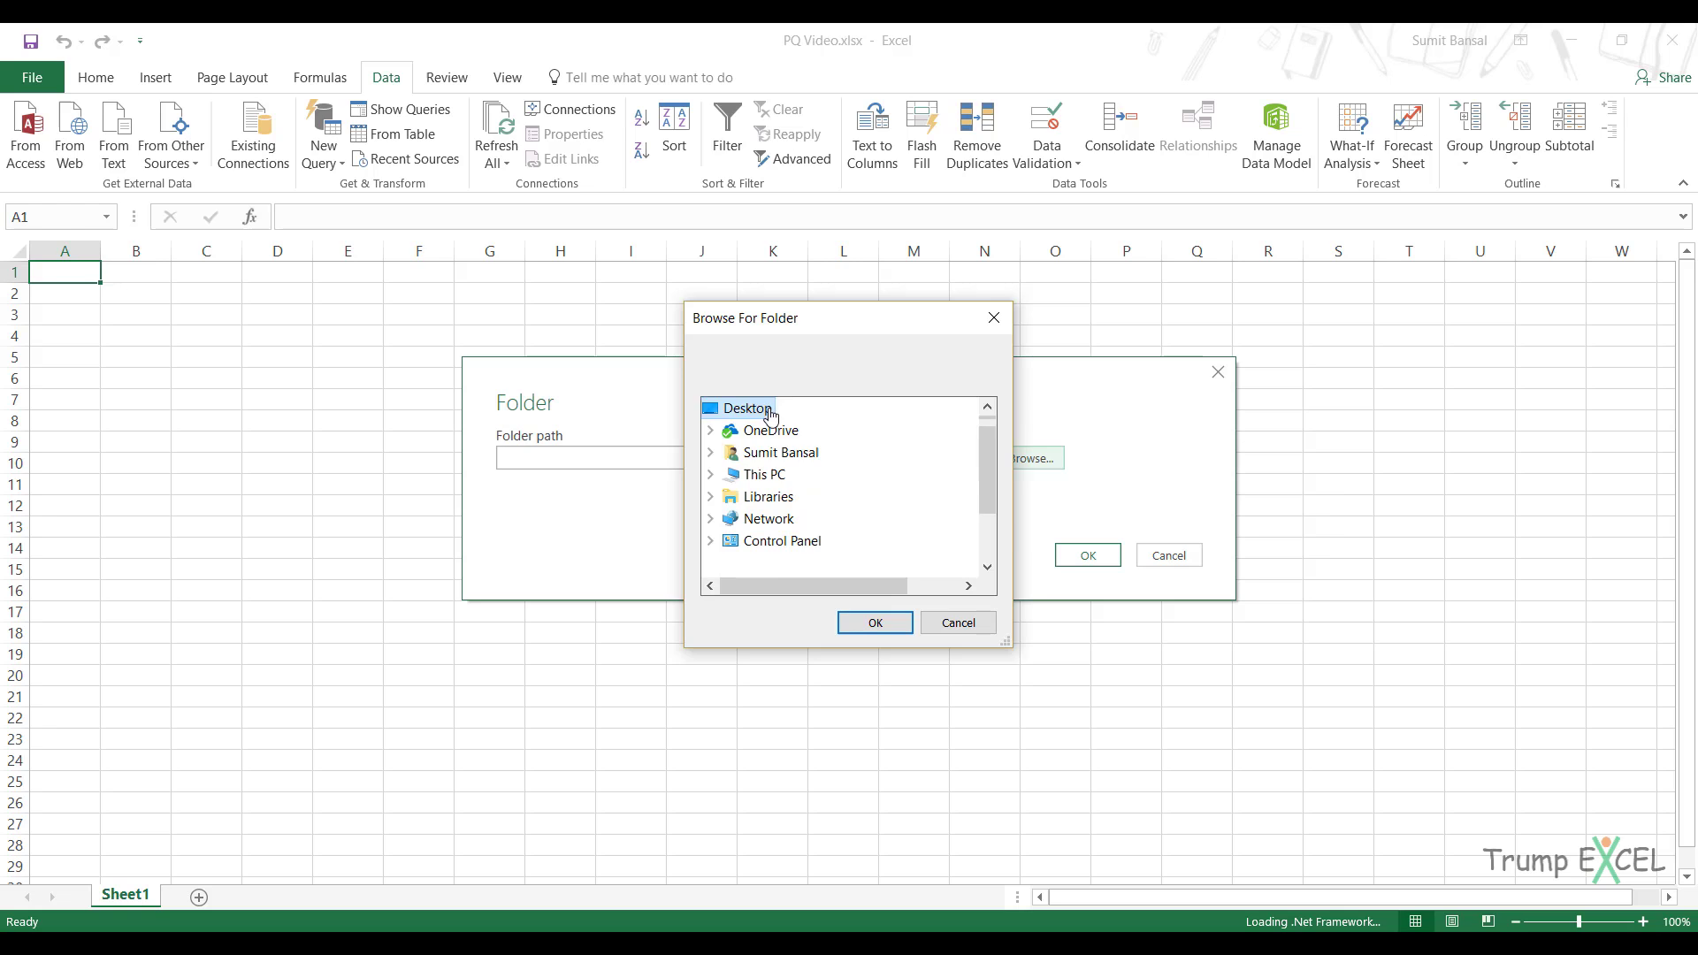
scroll(840, 557, down, 2)
click(911, 563)
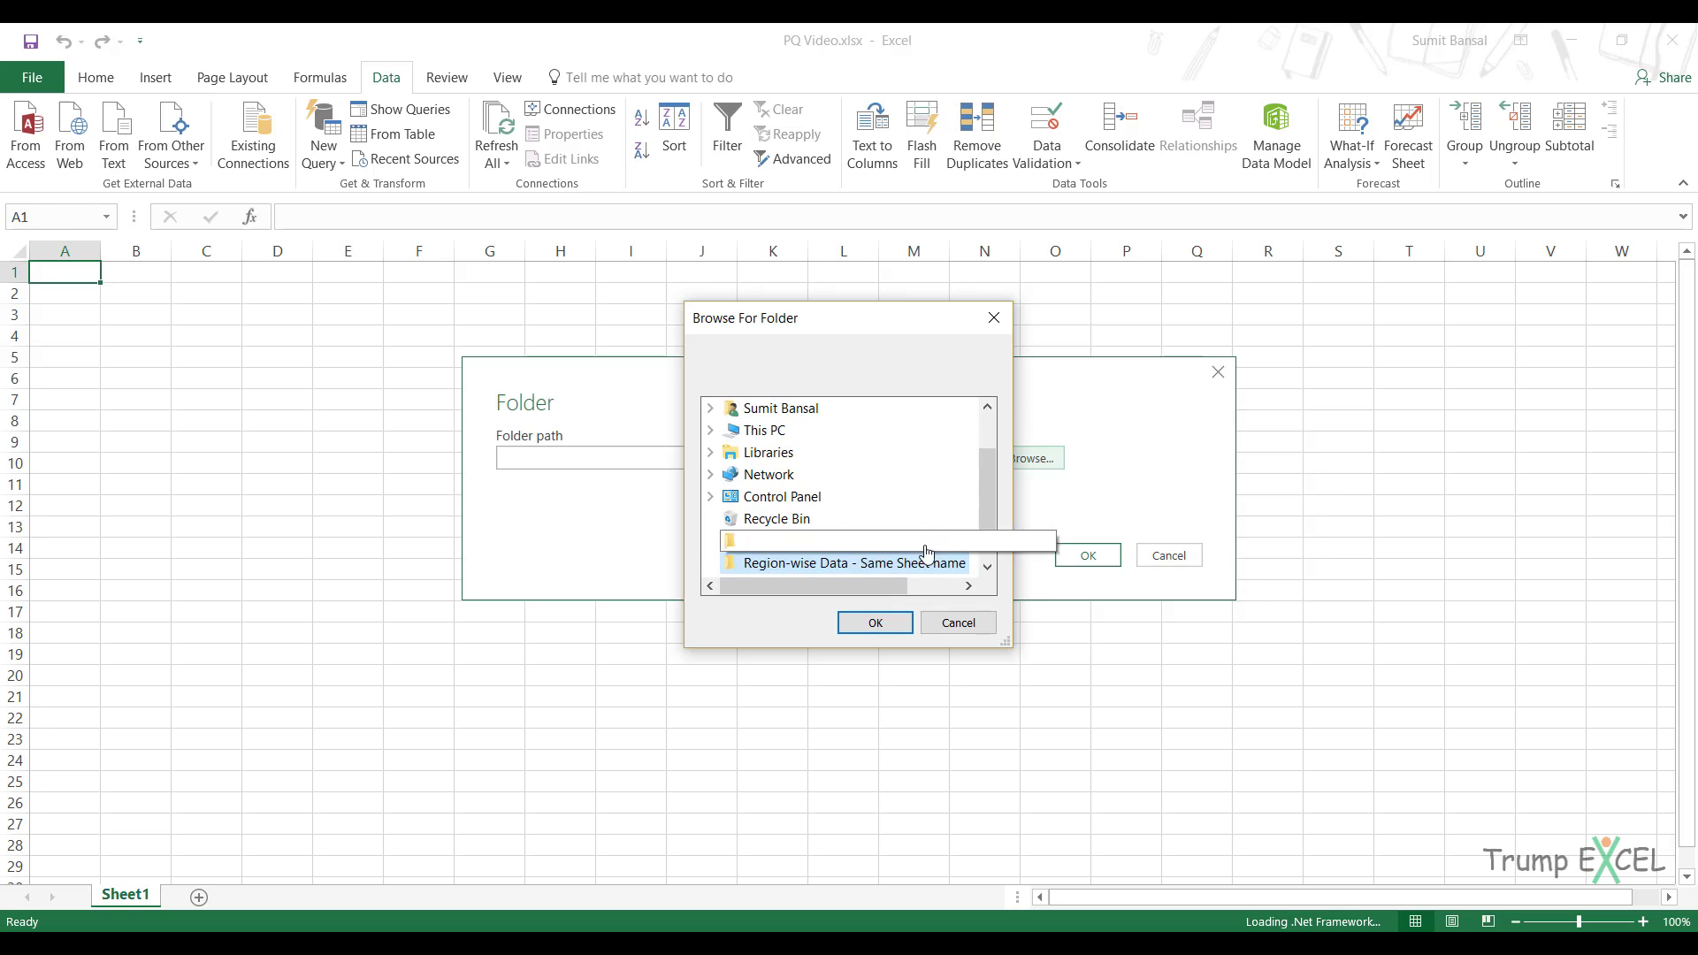
click(875, 622)
click(1070, 566)
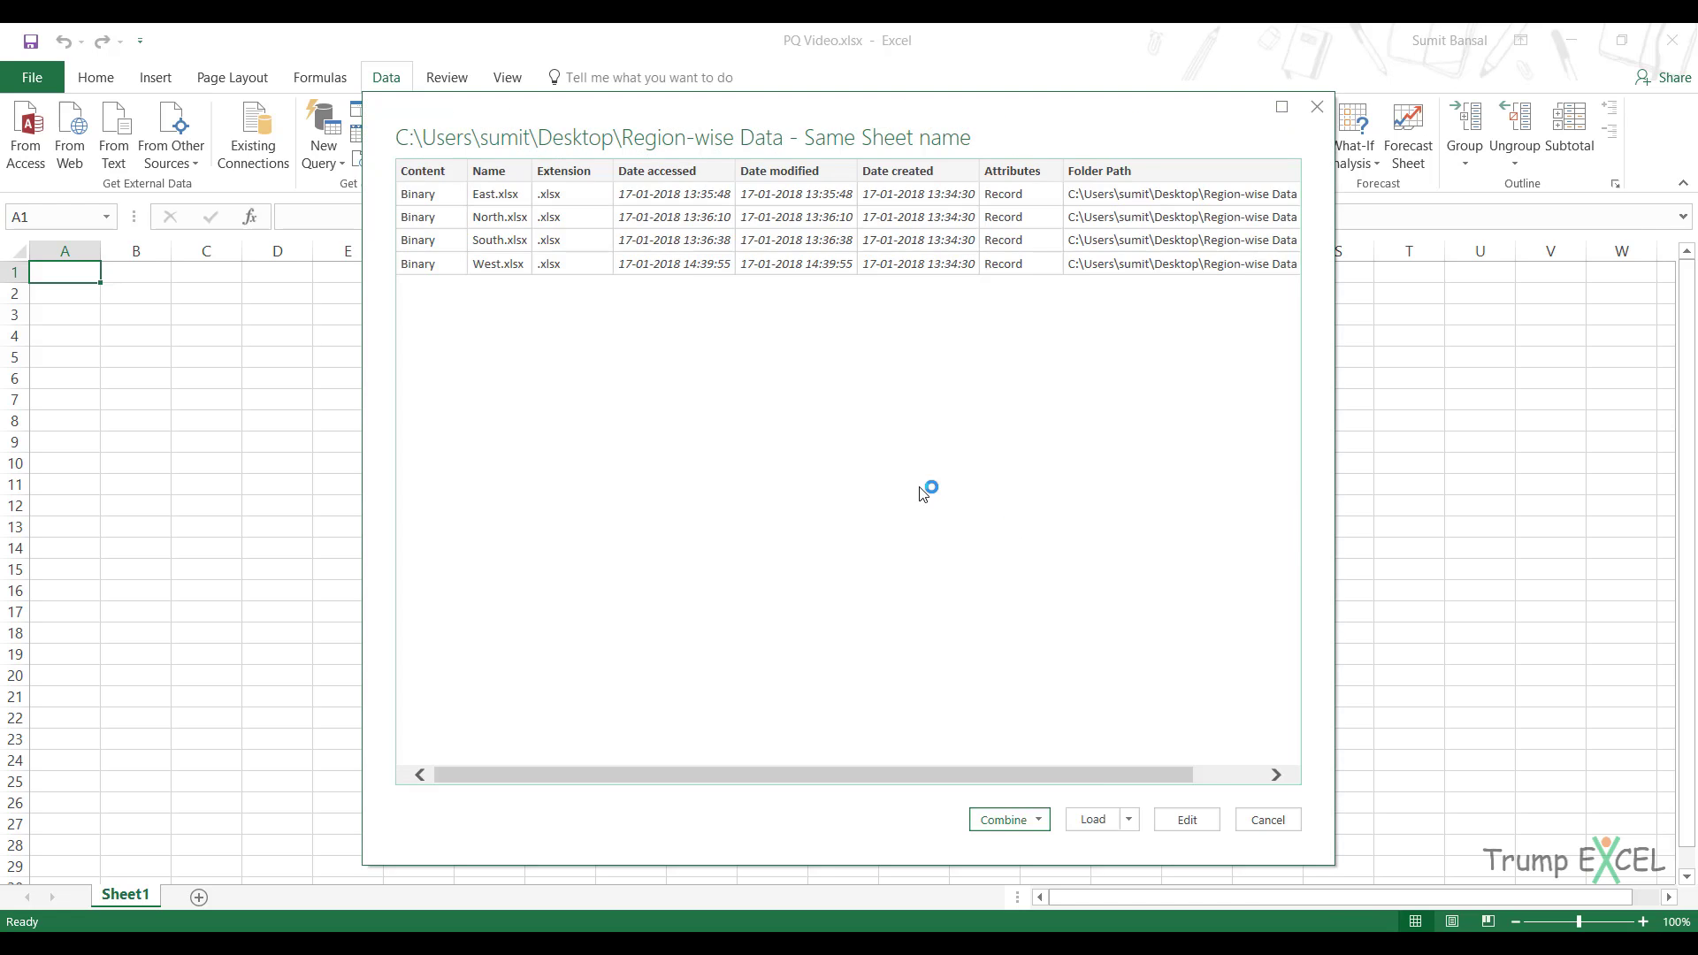
Combine & Load the files, extracting the Data sheet from each.
click(1024, 823)
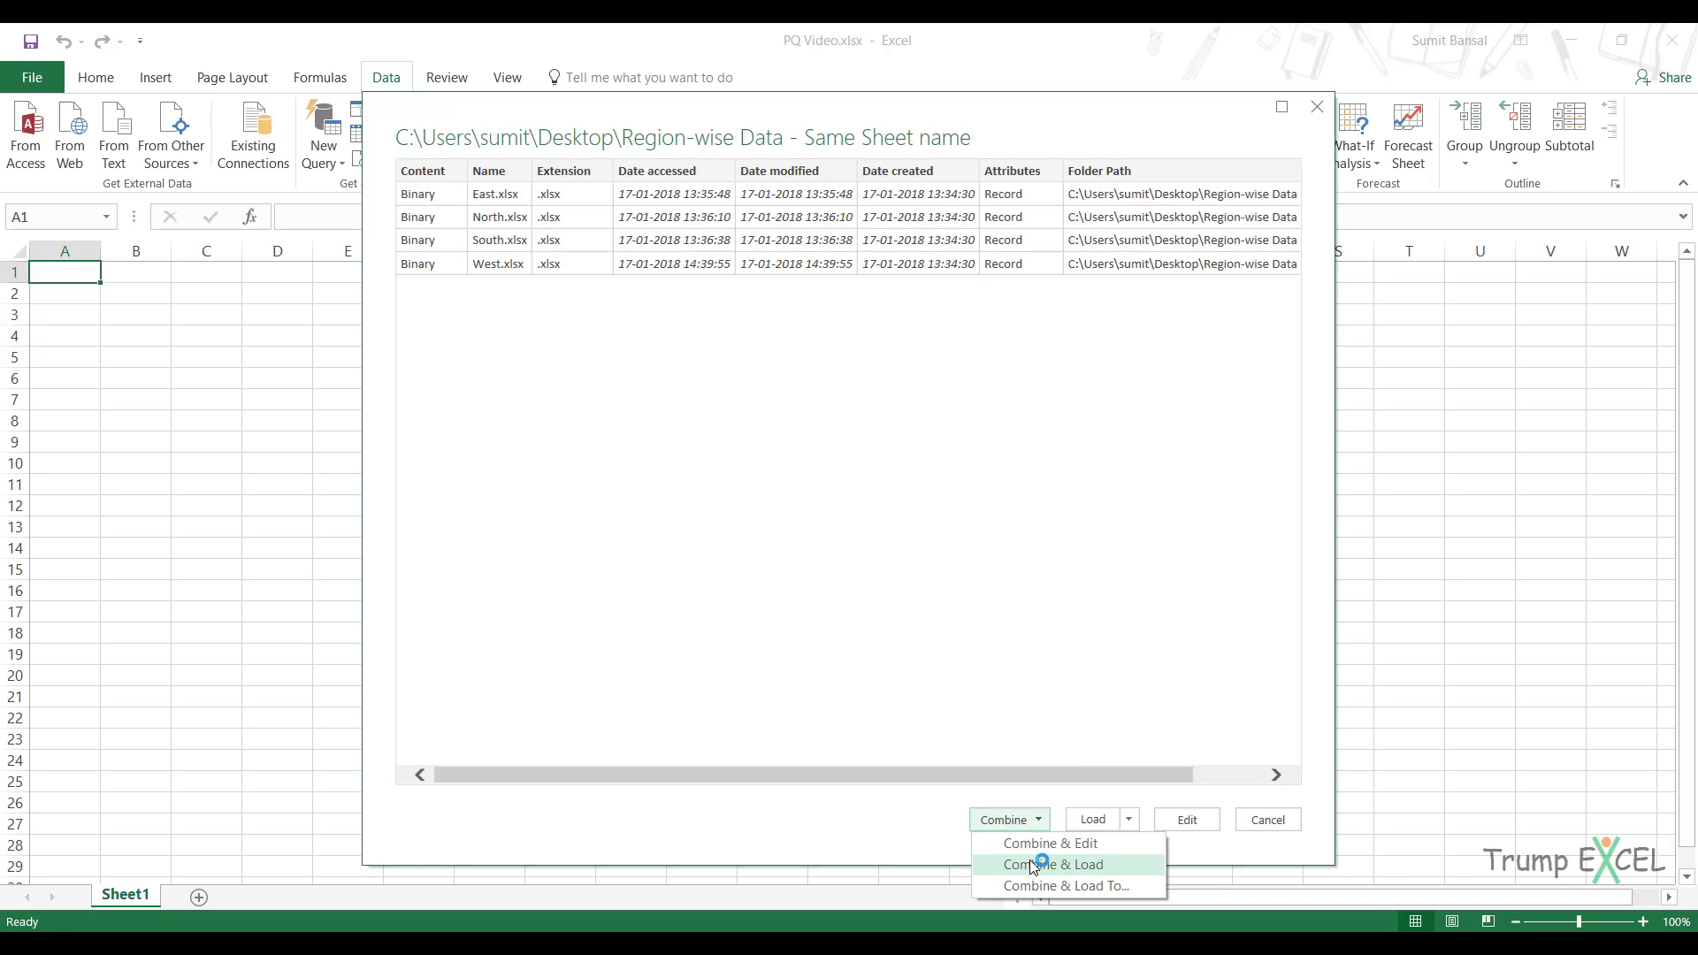
click(1031, 864)
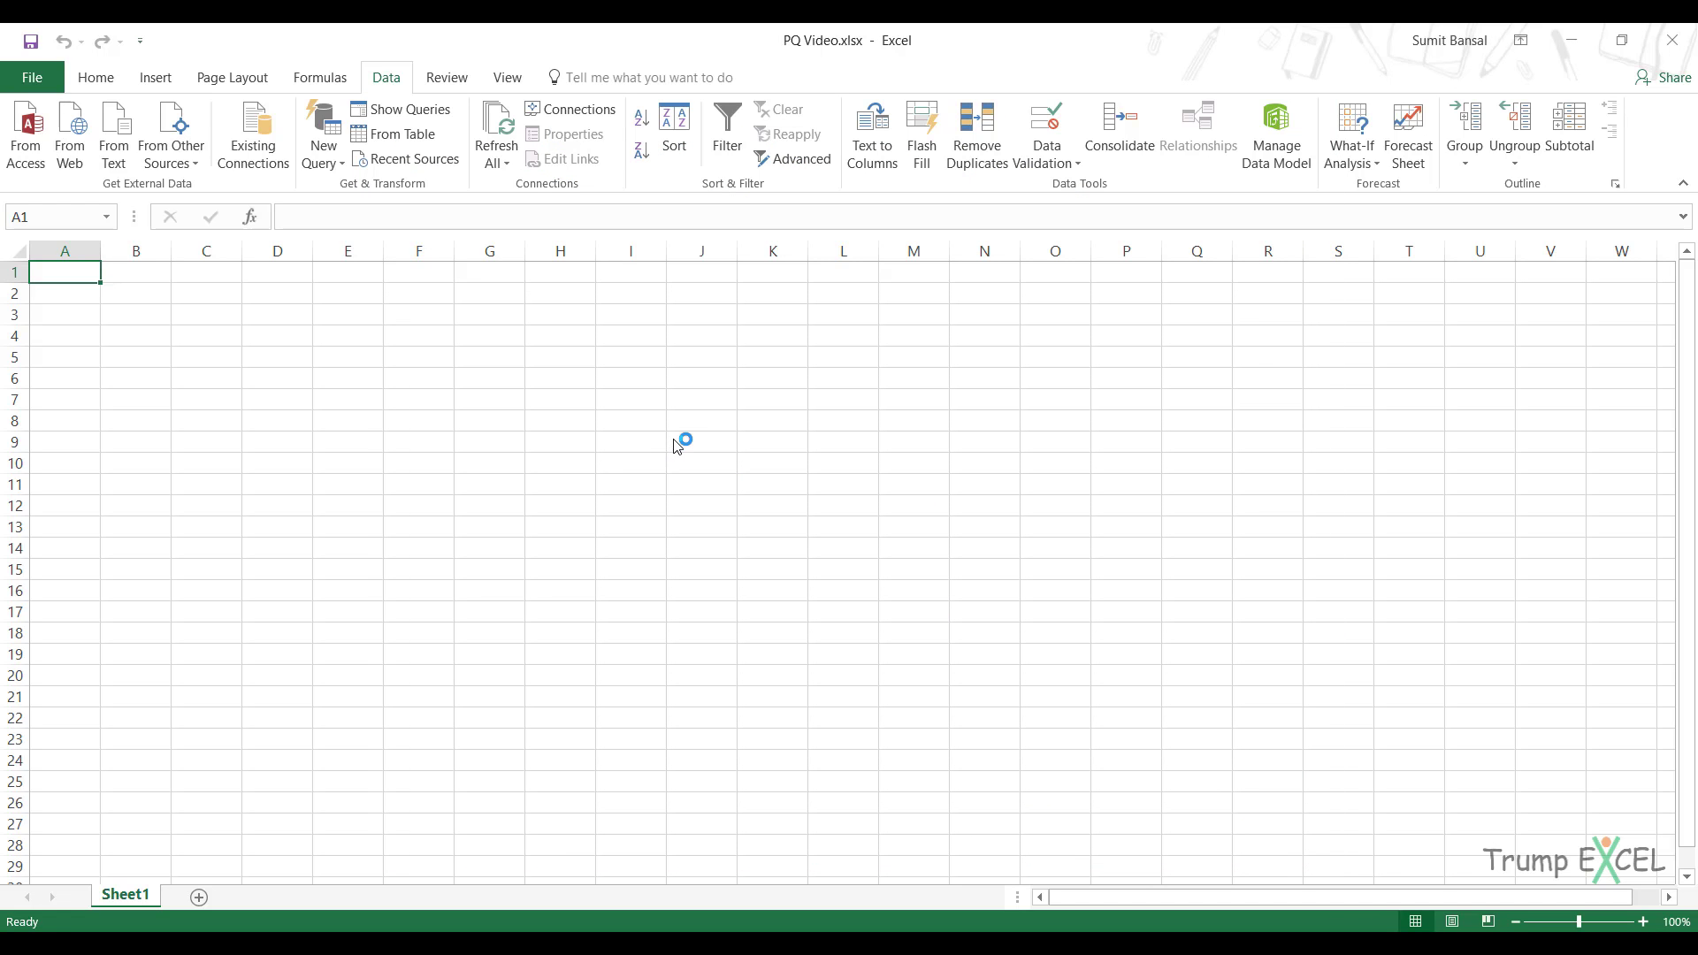
click(466, 343)
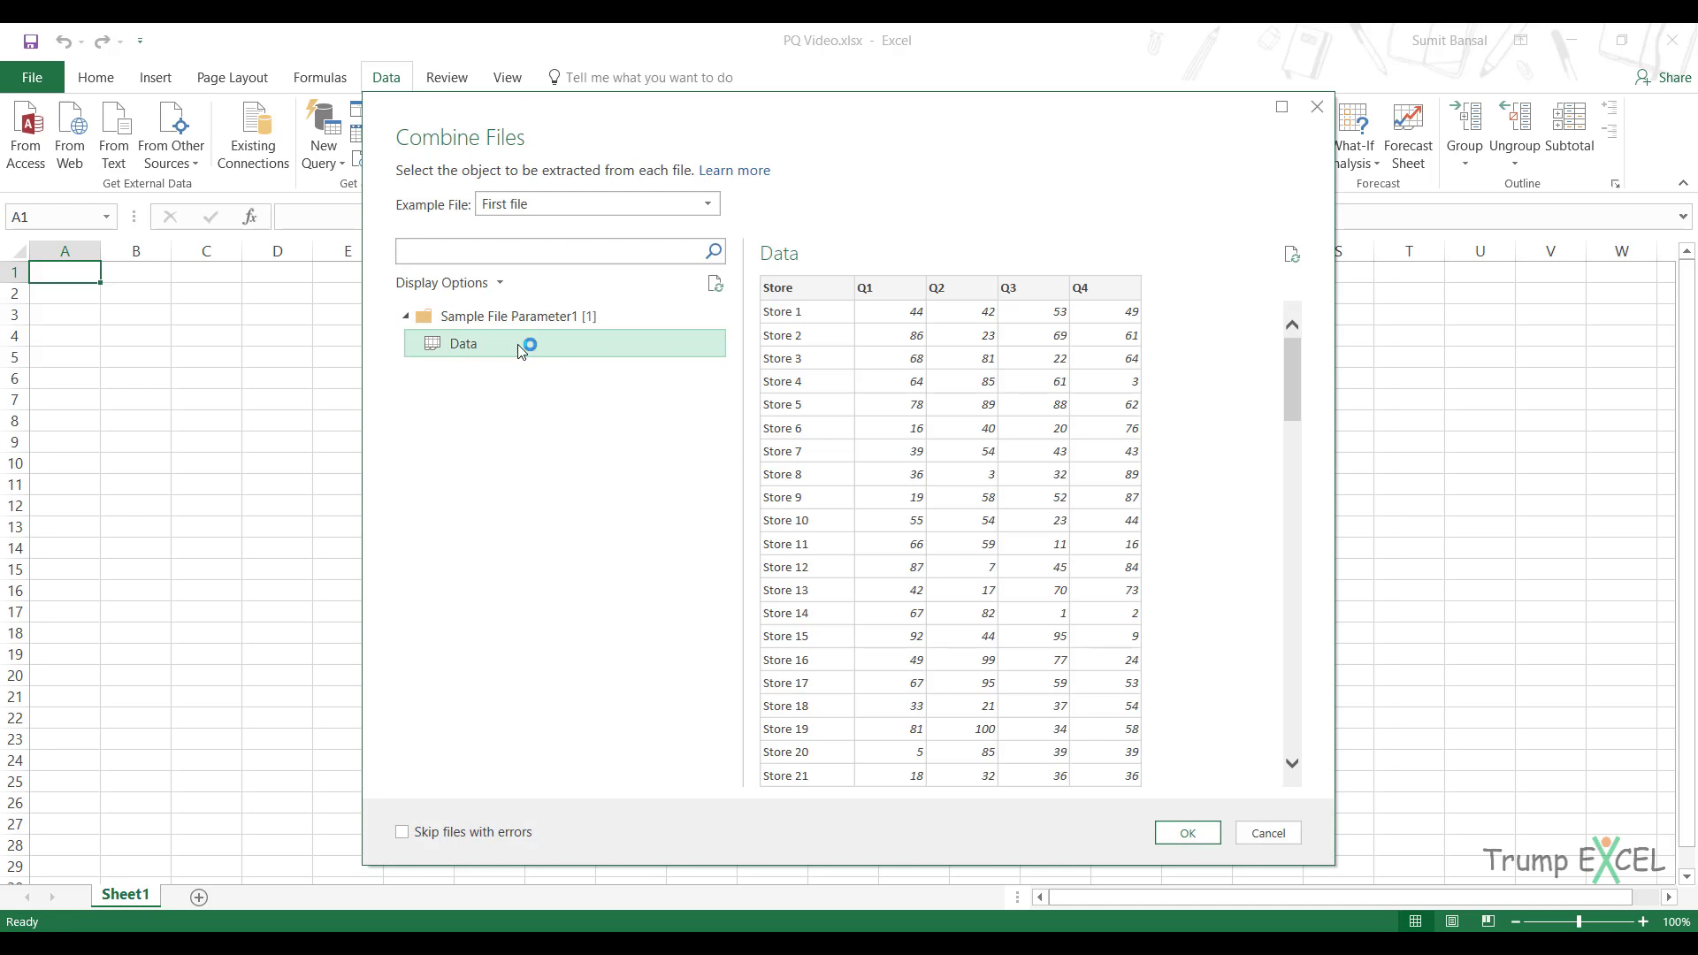
click(1165, 831)
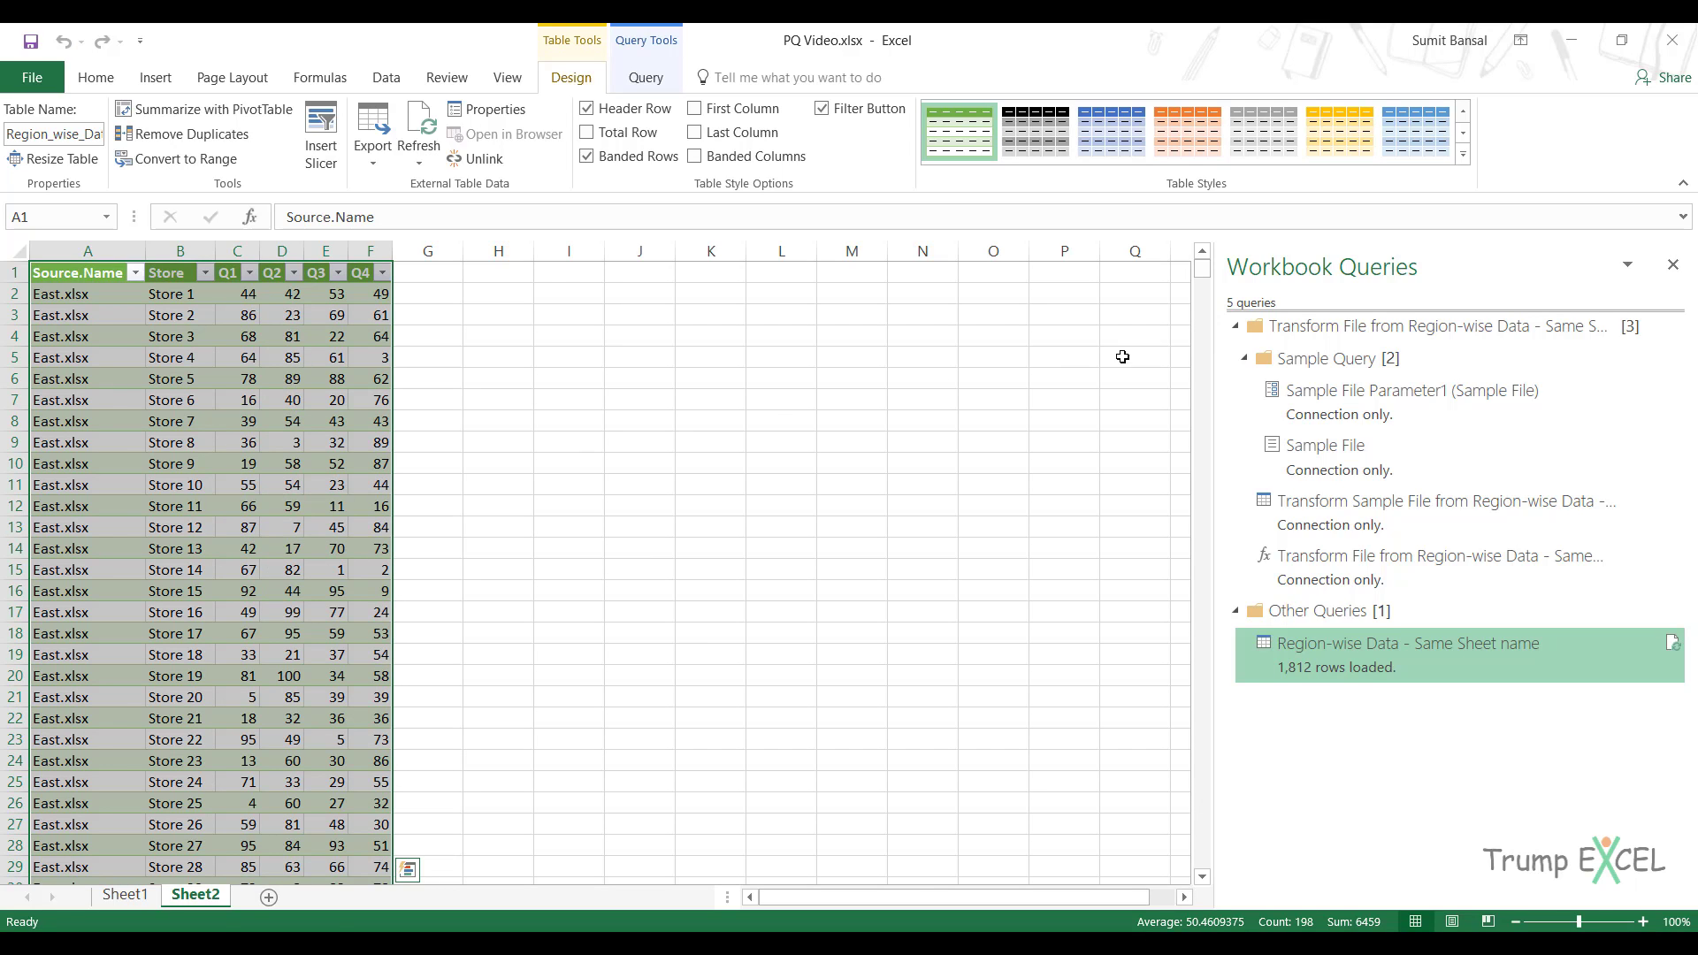
Scroll to row 1361 and select West.xlsx's blank Q2 cells D1361:D1372.
drag(1203, 270, 1197, 712)
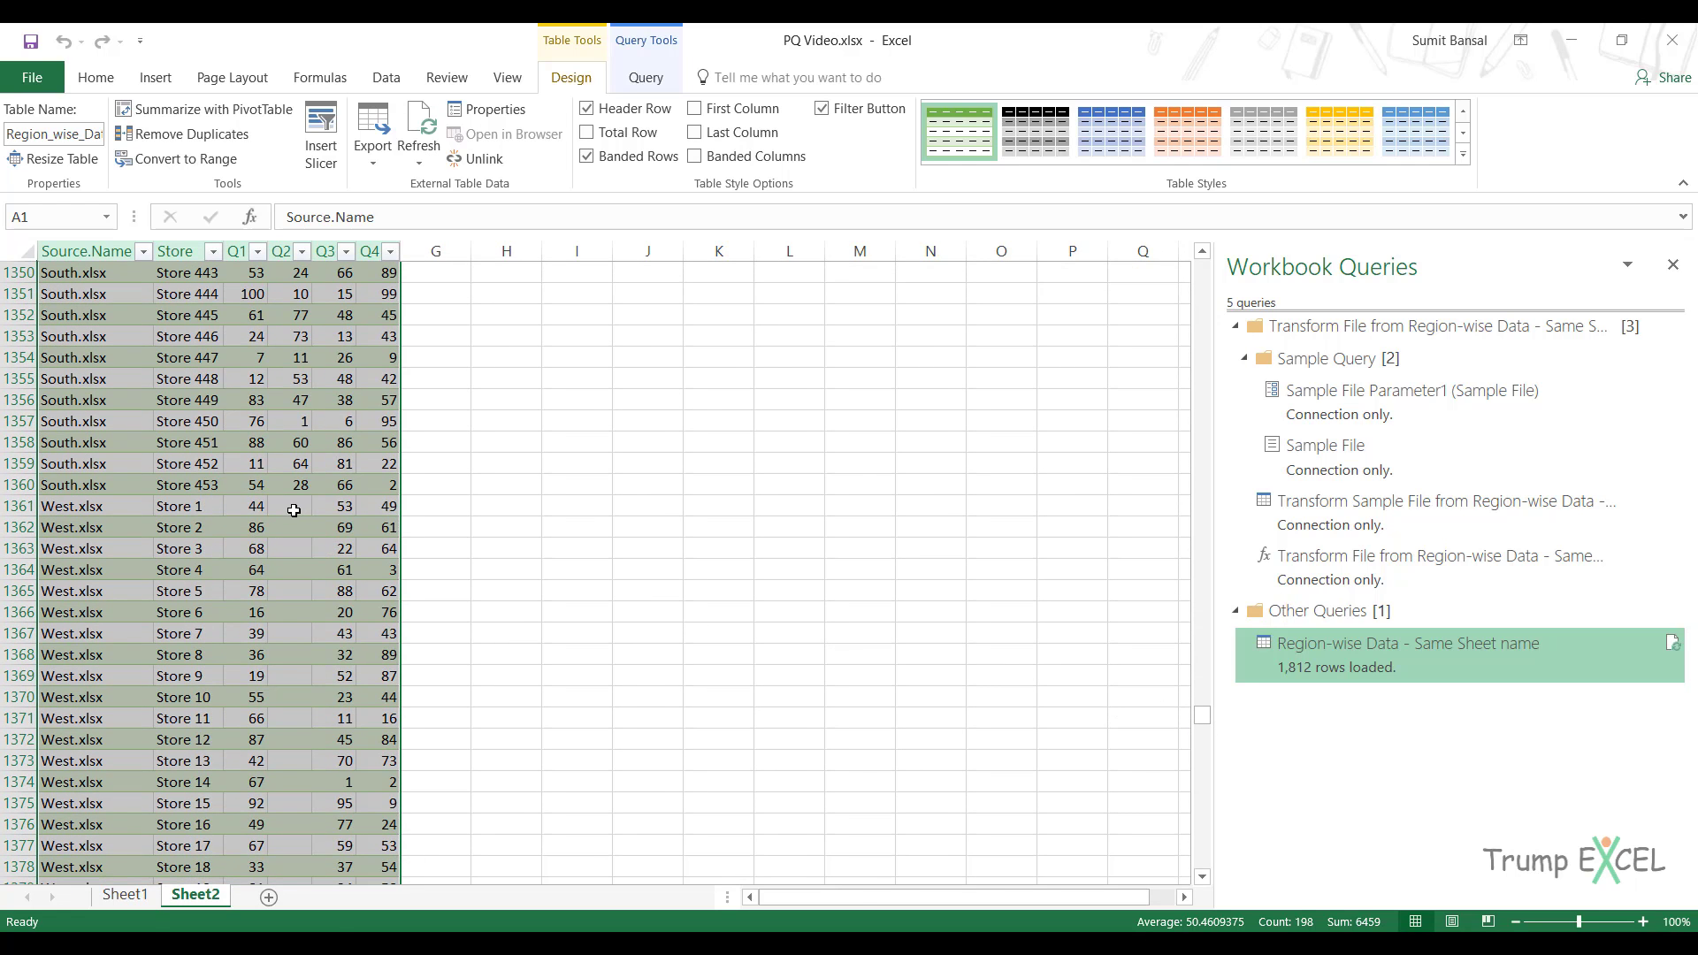
drag(293, 510, 279, 739)
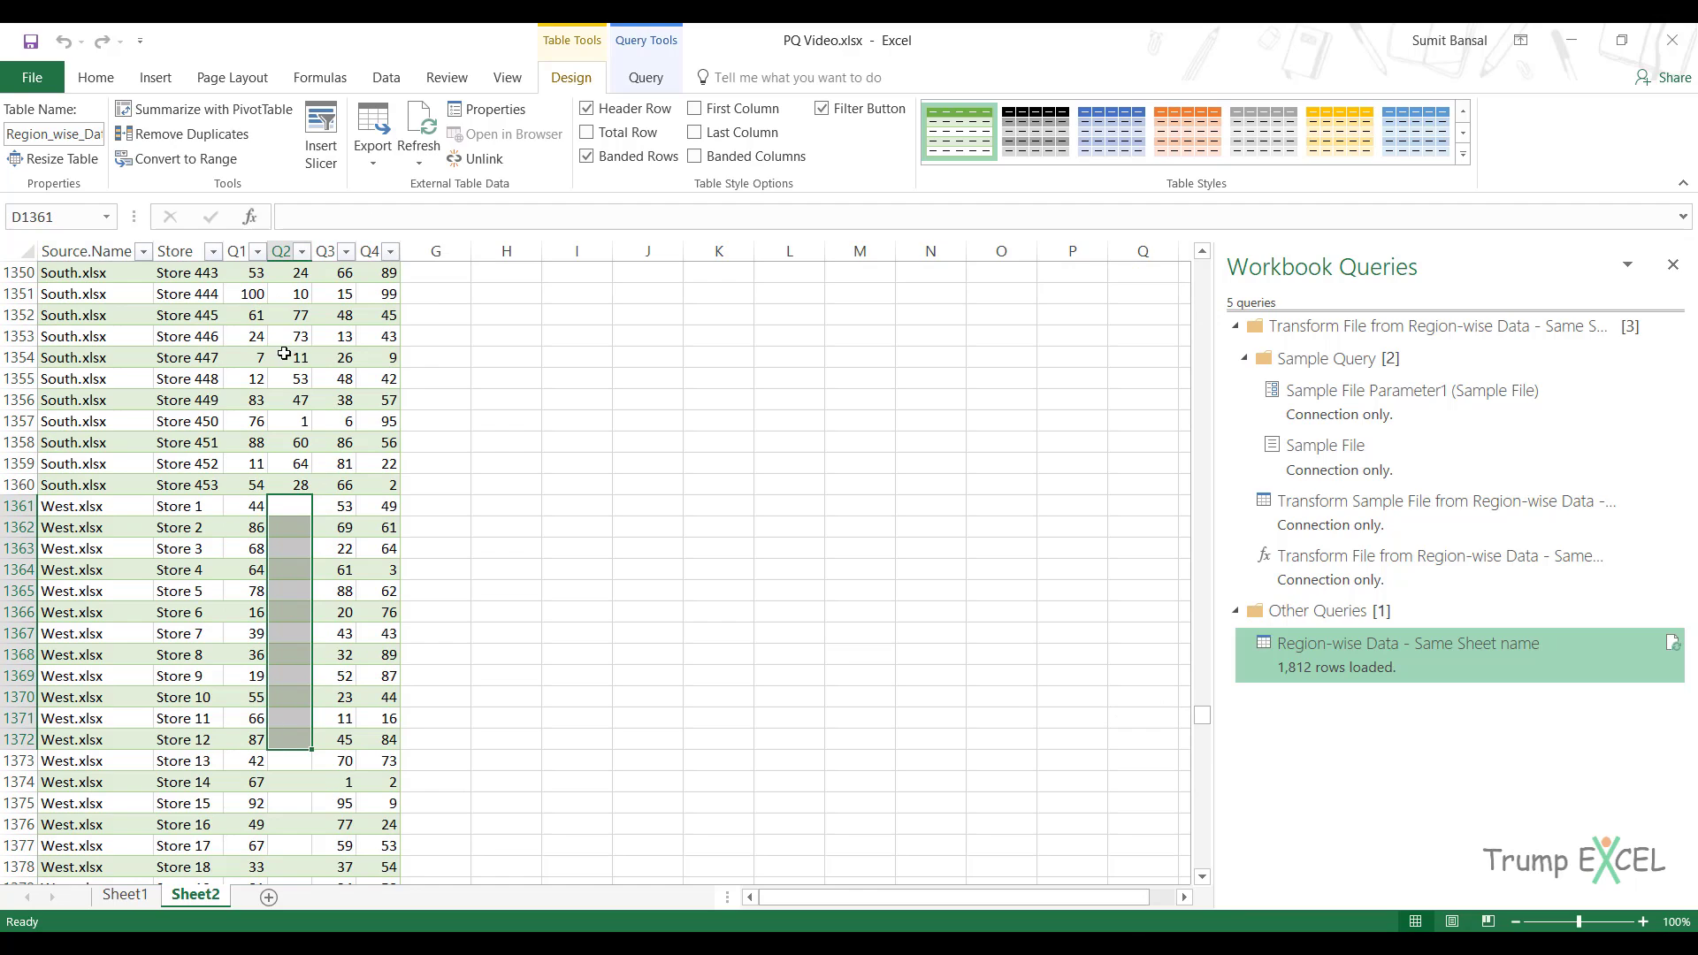